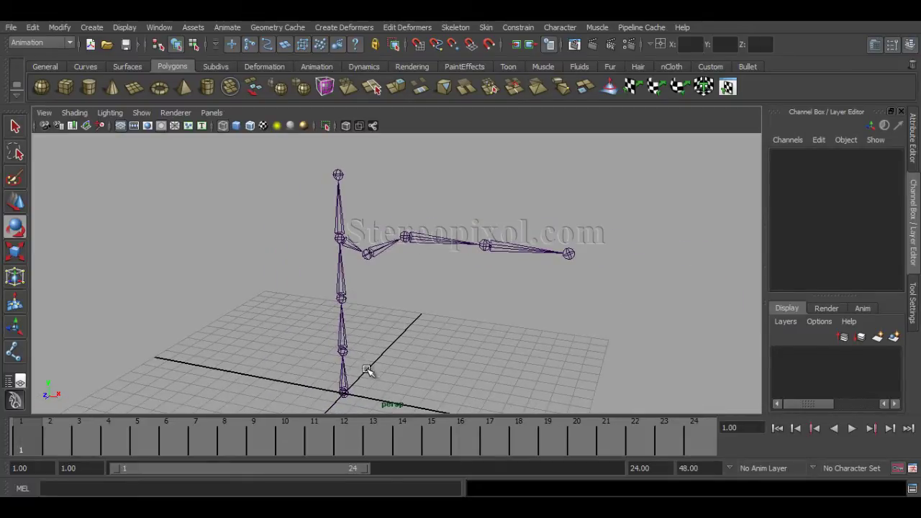
Select the skeleton's root joint and examine the local axis orientation of the spine, clavicle and shoulder joints up close.
drag(372, 406, 373, 408)
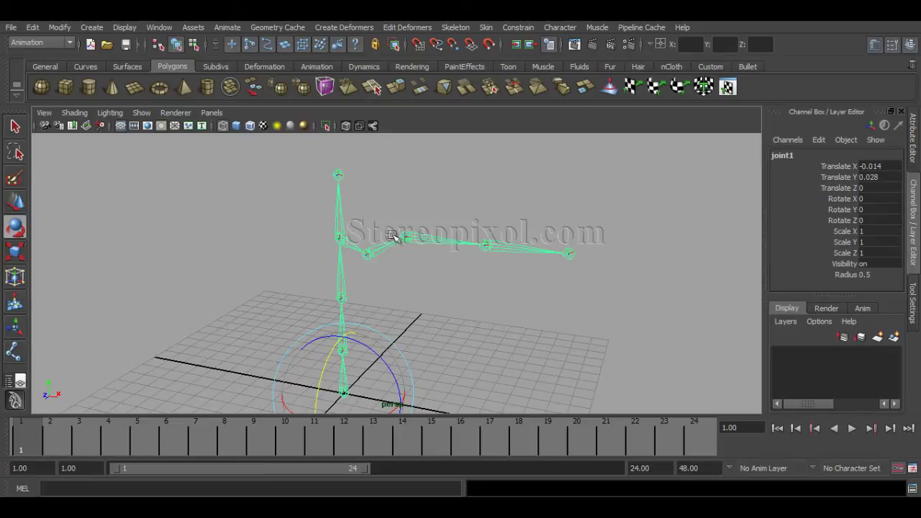
alt+drag(522, 295, 436, 321)
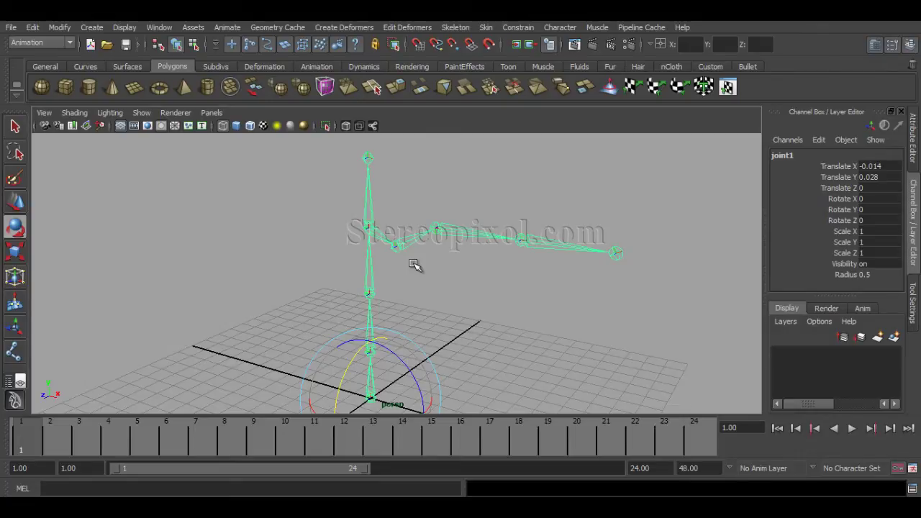
alt+drag(420, 272, 443, 318)
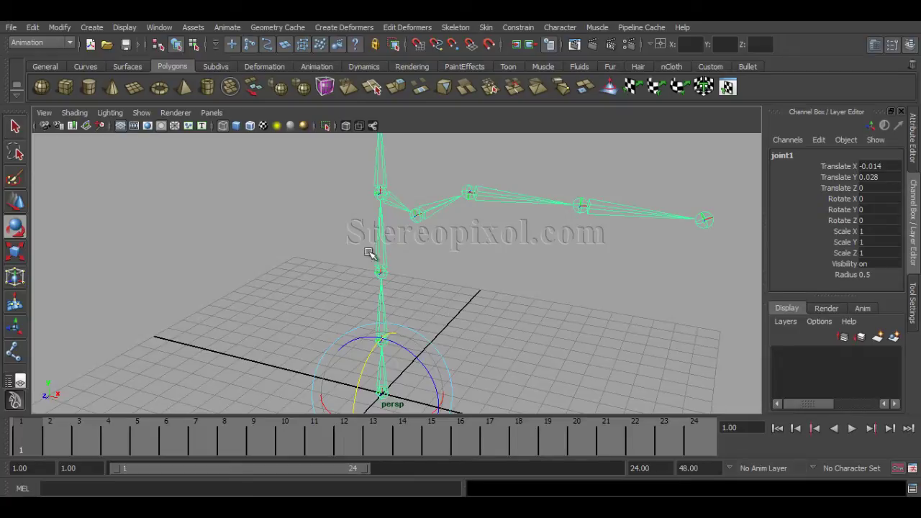
alt+drag(429, 264, 393, 292)
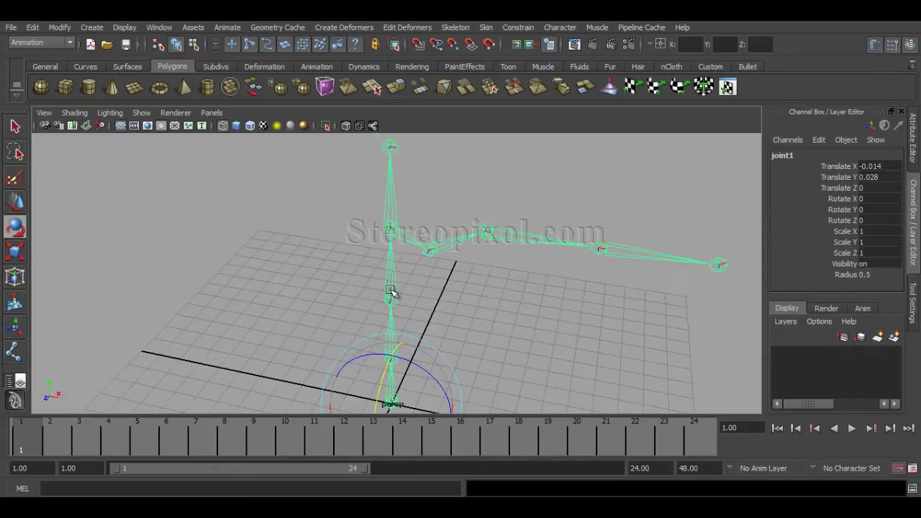
alt+right_drag(393, 292, 550, 283)
alt+middle_drag(550, 284, 527, 325)
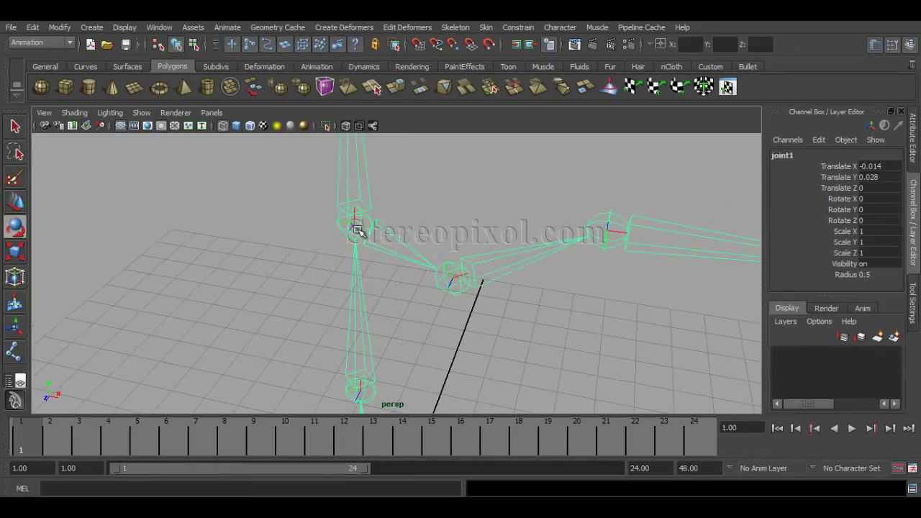
alt+middle_drag(358, 223, 365, 208)
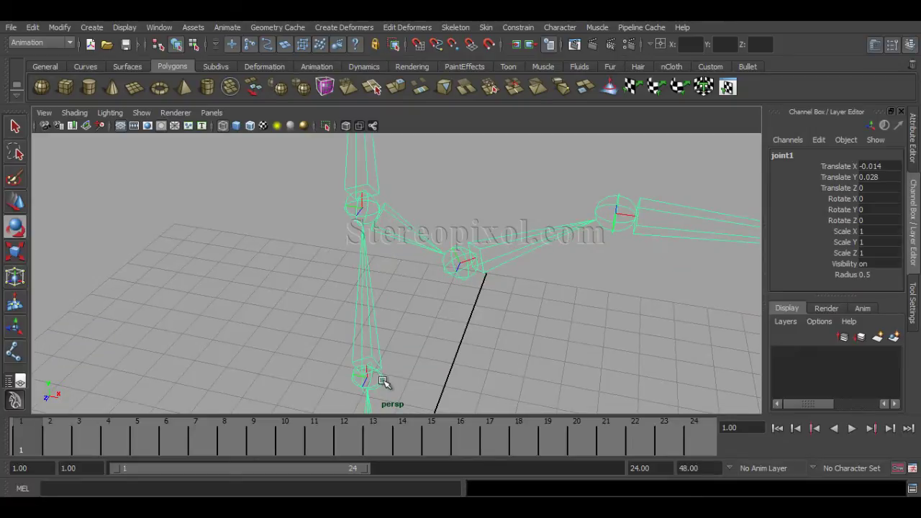
alt+drag(383, 381, 338, 364)
alt+right_drag(338, 364, 446, 389)
alt+middle_drag(465, 256, 465, 292)
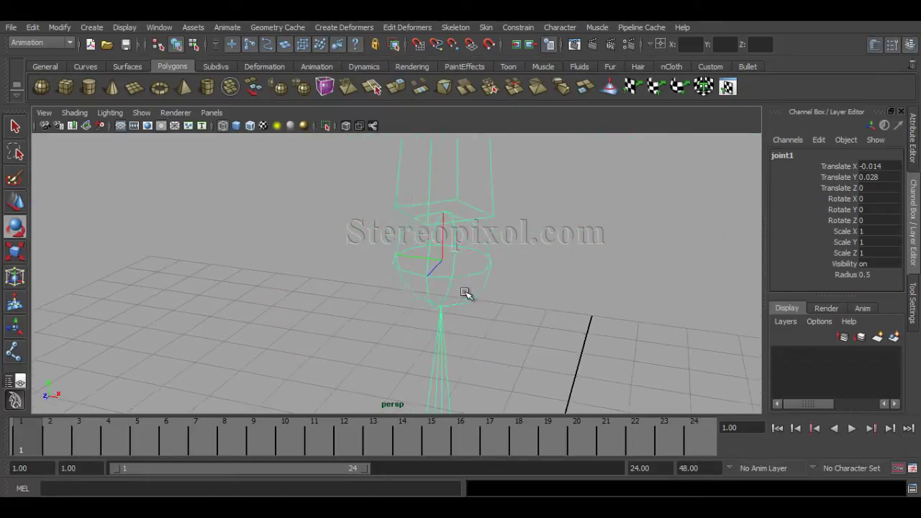
alt+right_drag(464, 293, 427, 263)
alt+middle_drag(522, 226, 396, 334)
alt+middle_drag(463, 288, 432, 327)
scroll(499, 316, down, 2)
alt+middle_drag(500, 314, 448, 324)
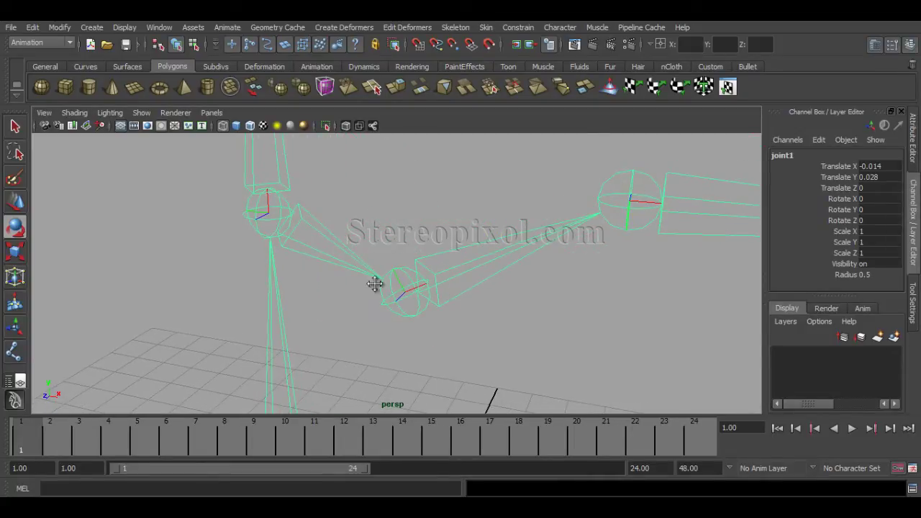
alt+drag(376, 284, 329, 261)
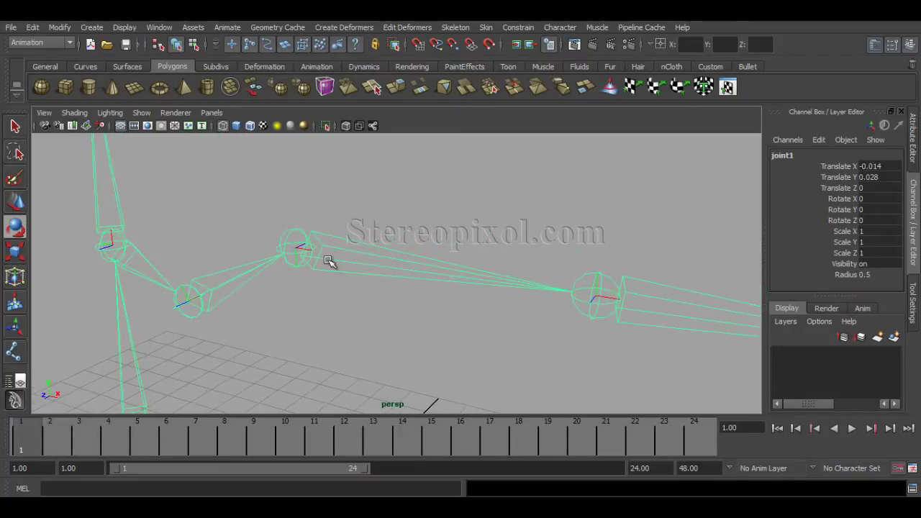
Select the shoulder joint and the arm's end joint in turn and compare their local axis orientation along the arm chain.
click(317, 231)
alt+drag(327, 312, 310, 297)
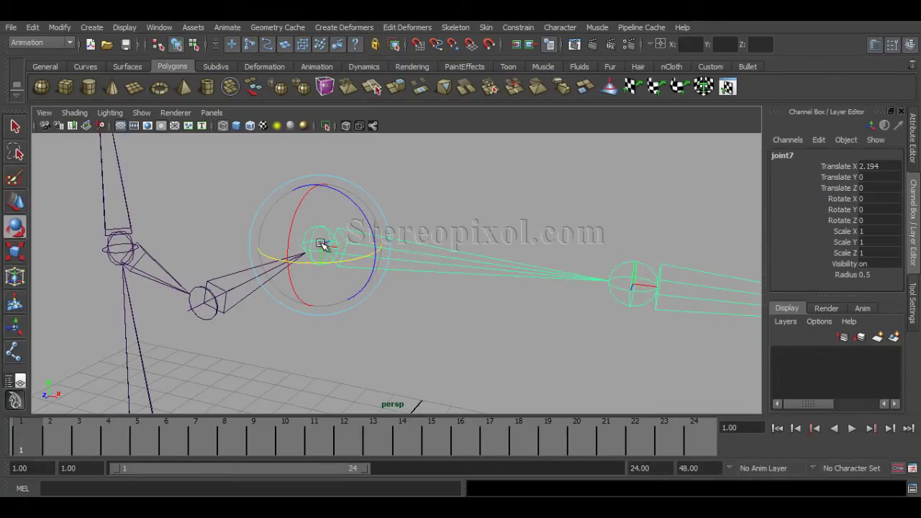
scroll(532, 327, down, 2)
alt+middle_drag(532, 330, 402, 306)
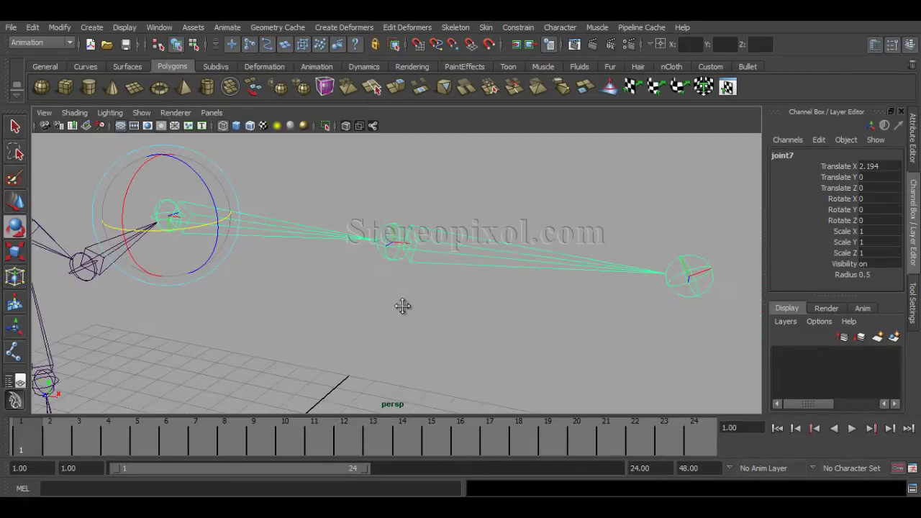
scroll(471, 320, down, 1)
alt+middle_drag(469, 321, 464, 318)
alt+middle_drag(374, 306, 432, 314)
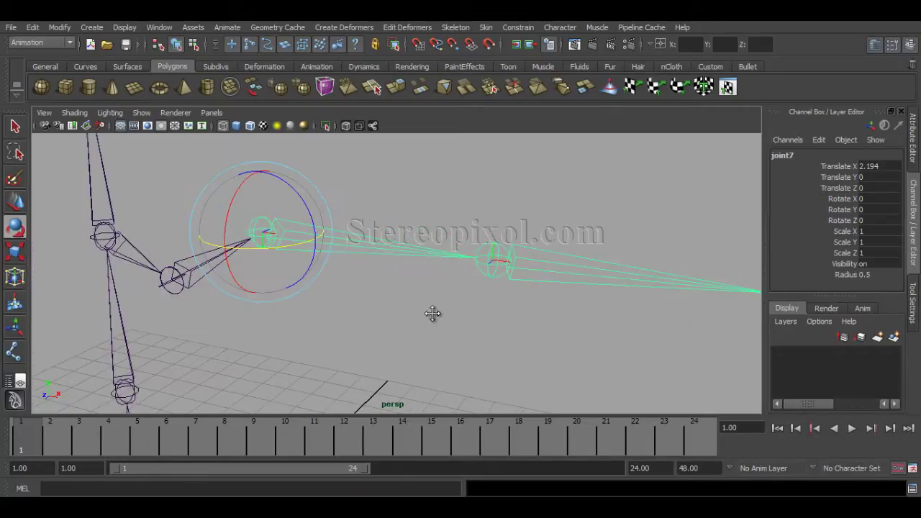
alt+middle_drag(612, 329, 503, 314)
drag(596, 251, 635, 322)
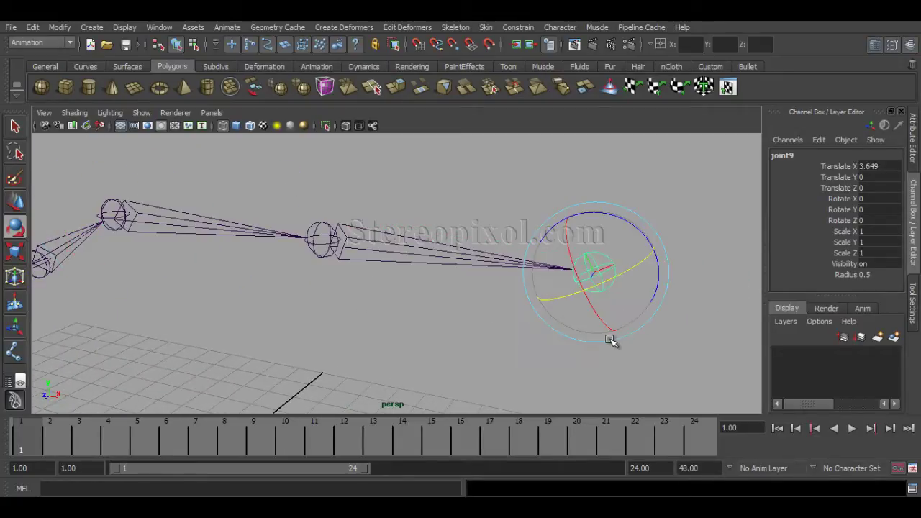
alt+middle_drag(611, 342, 551, 317)
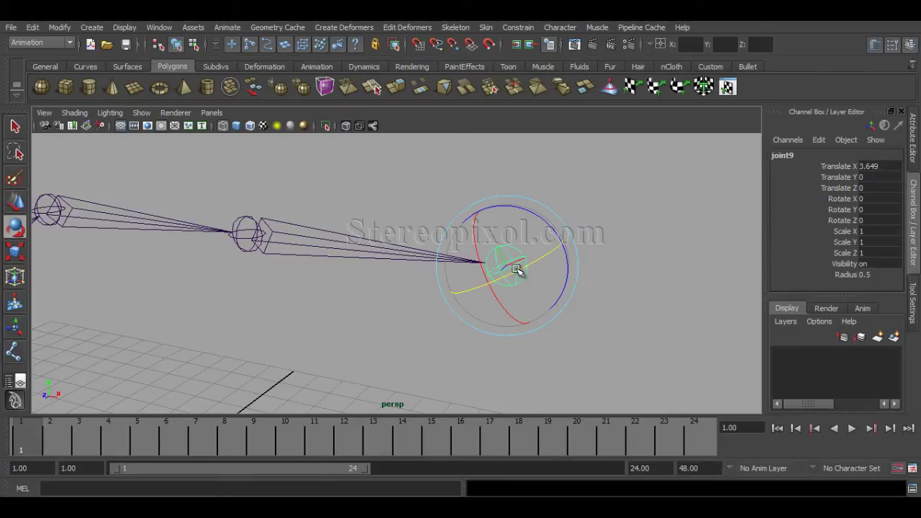
alt+middle_drag(407, 294, 573, 318)
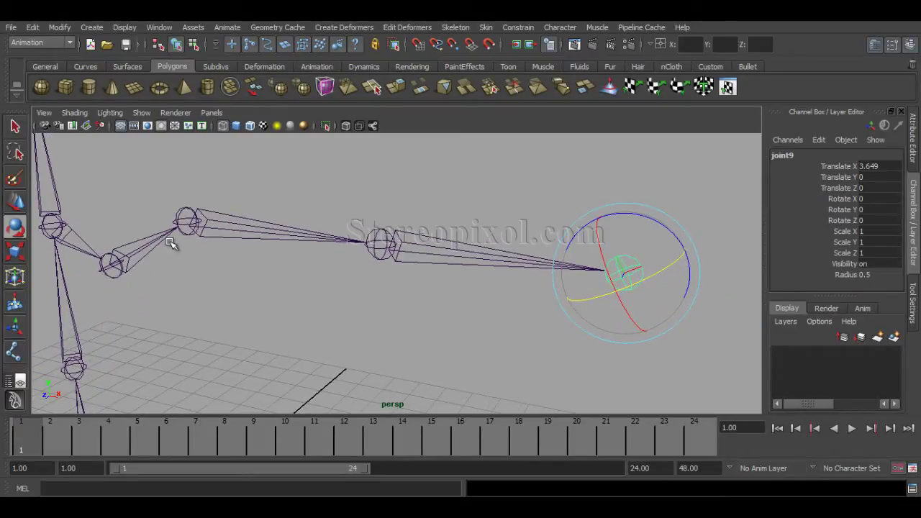
alt+middle_drag(230, 261, 305, 296)
alt+middle_drag(378, 310, 249, 286)
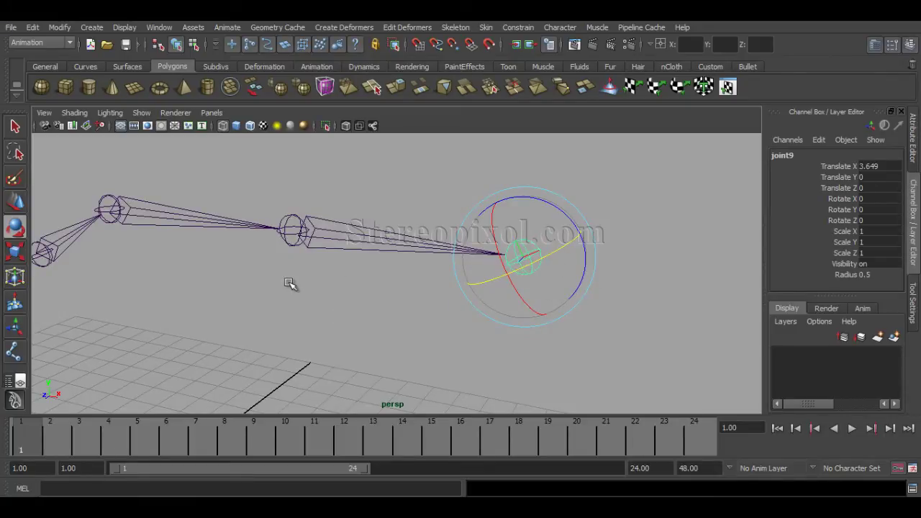
alt+middle_drag(289, 282, 460, 304)
alt+right_drag(360, 300, 244, 293)
Select the root joint and display the local rotation axes of the whole skeleton as selectable components.
click(392, 252)
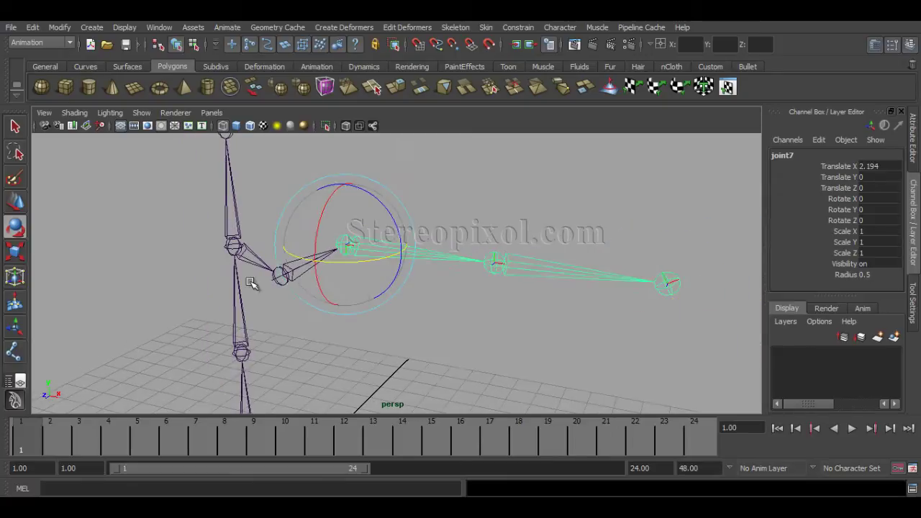
alt+drag(251, 283, 423, 326)
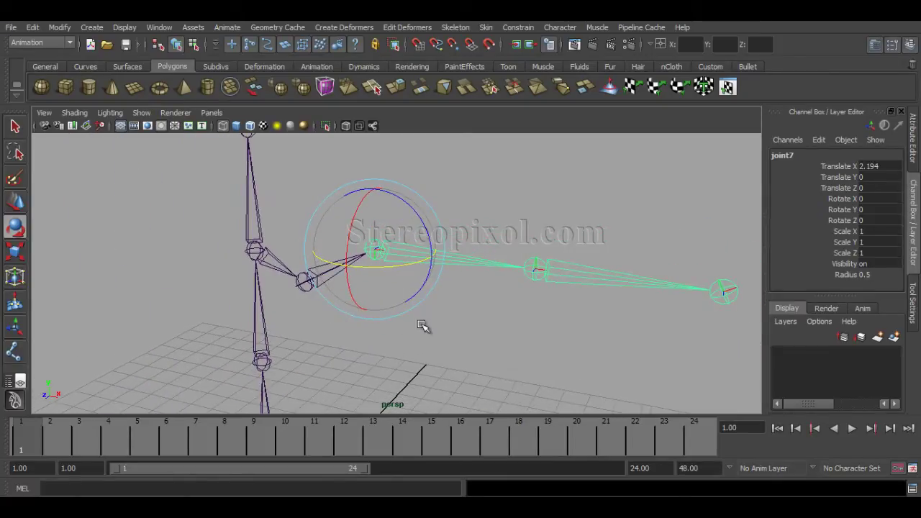
alt+right_drag(422, 326, 329, 295)
alt+middle_drag(358, 370, 358, 296)
drag(278, 362, 340, 403)
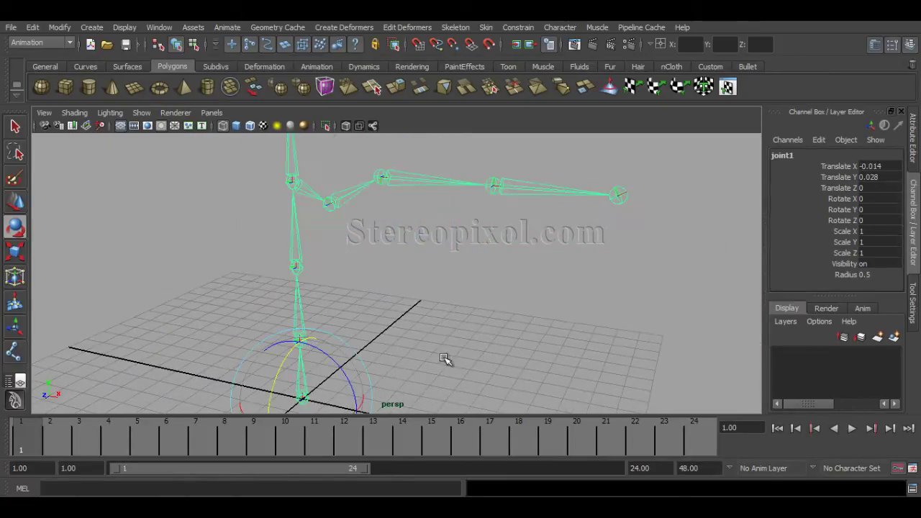
alt+drag(444, 359, 373, 325)
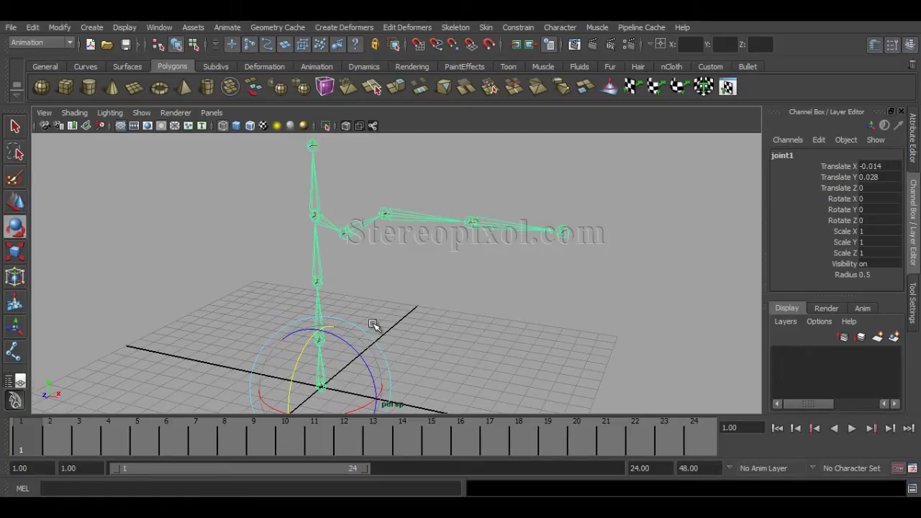
click(195, 45)
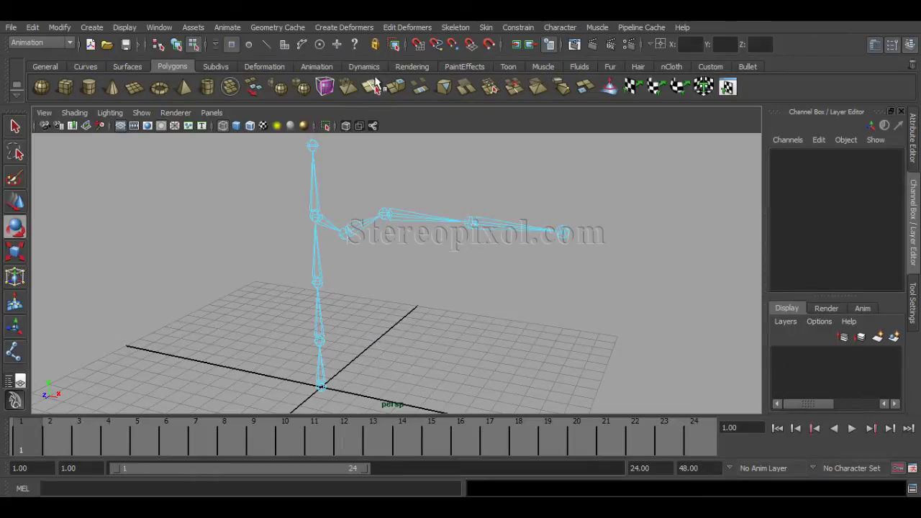
click(355, 45)
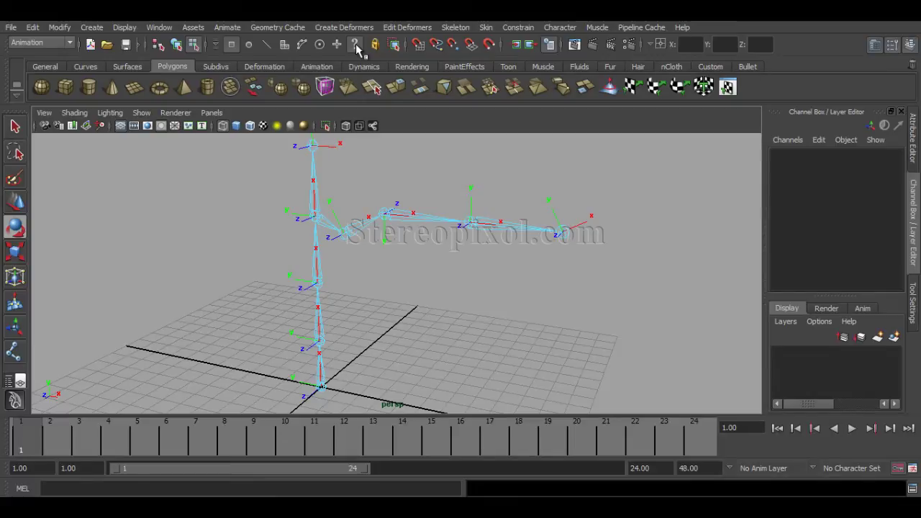
Examine the directions of the X, Y and Z rotation axes on the spine and arm joints from several angles.
alt+drag(407, 310, 382, 309)
alt+middle_drag(382, 308, 403, 302)
alt+drag(406, 303, 409, 304)
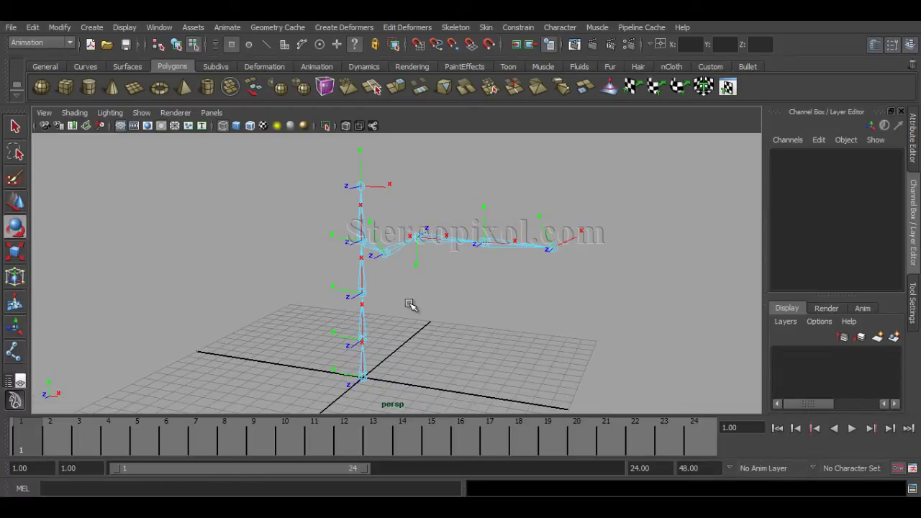
alt+middle_drag(408, 303, 404, 308)
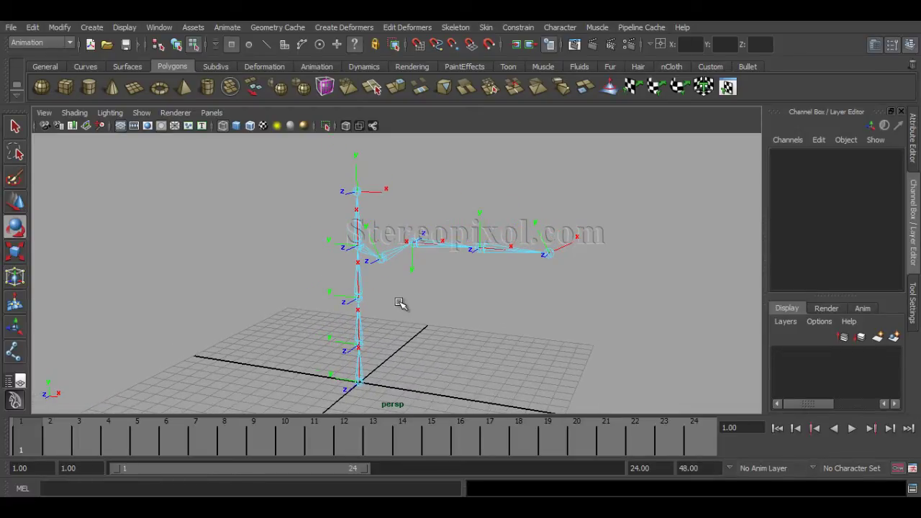
mouse_move(399, 302)
alt+mouse_down()
mouse_move(421, 309)
mouse_move(396, 305)
alt+mouse_up()
mouse_move(376, 271)
alt+mouse_down()
mouse_move(357, 294)
mouse_move(382, 294)
mouse_move(377, 288)
alt+mouse_up()
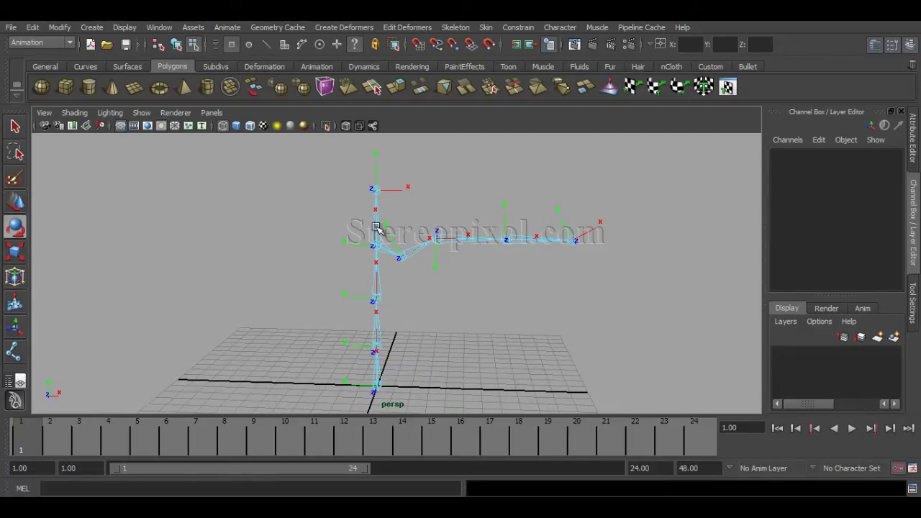
alt+drag(374, 239, 380, 276)
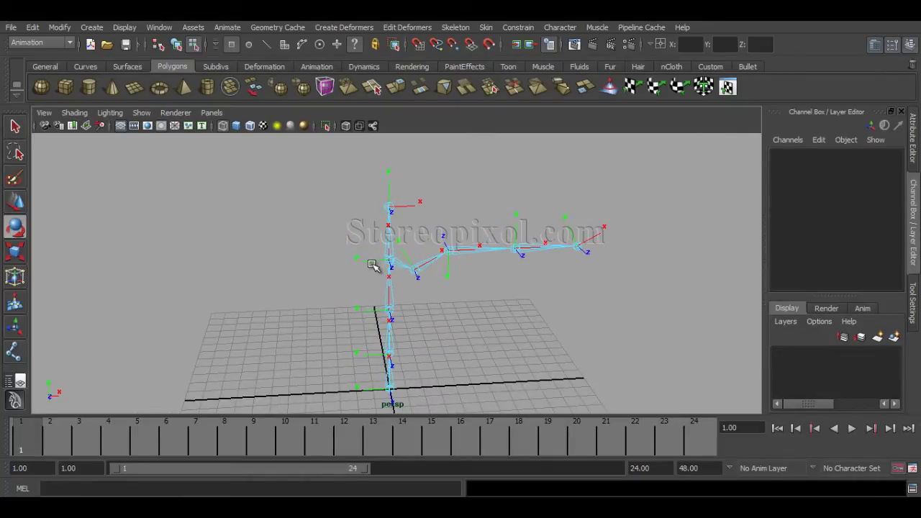
alt+drag(434, 329, 405, 318)
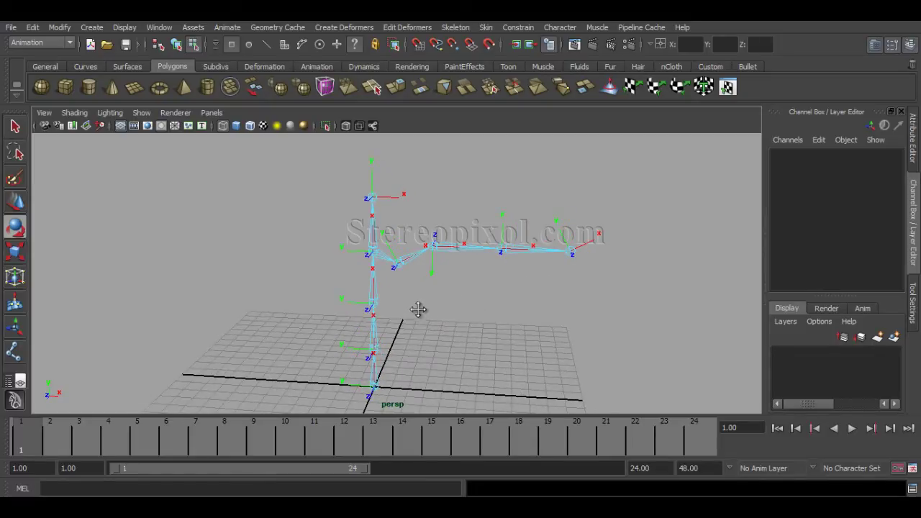
alt+middle_drag(419, 309, 425, 318)
alt+drag(425, 318, 412, 324)
alt+right_drag(393, 329, 458, 262)
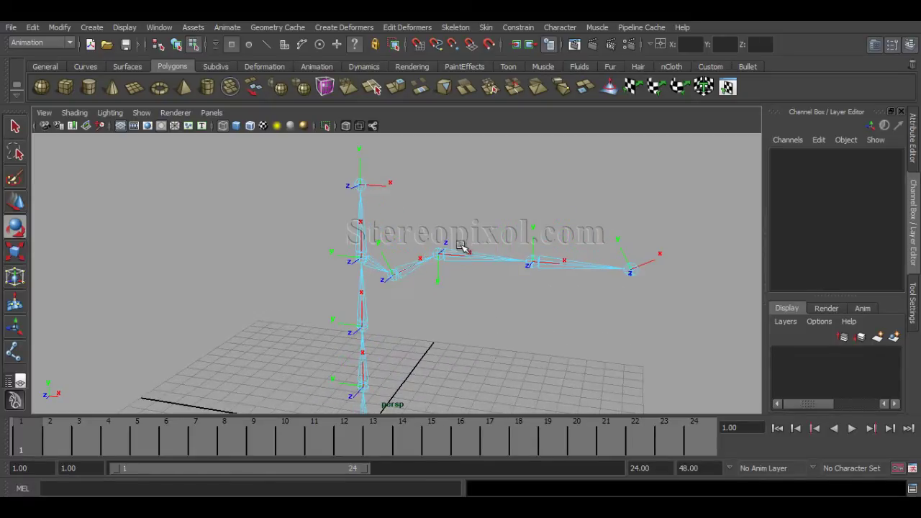
Rotate the local rotation axis of the arm's end joint around Z so its X axis follows the forearm bone's direction.
click(438, 272)
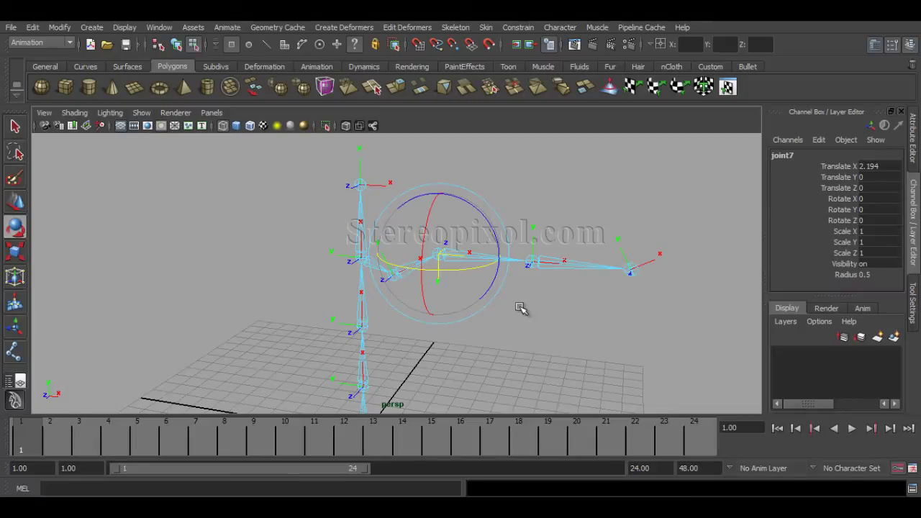
click(523, 346)
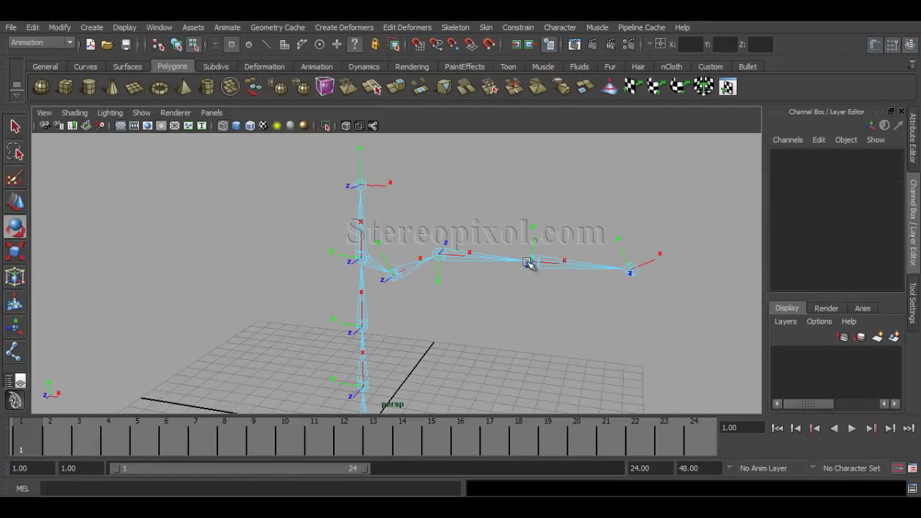
click(659, 264)
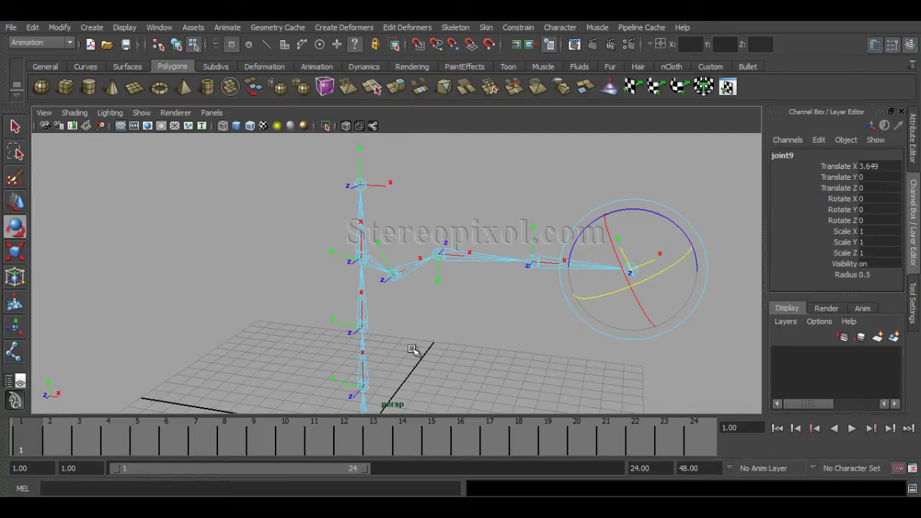
alt+drag(435, 323, 454, 323)
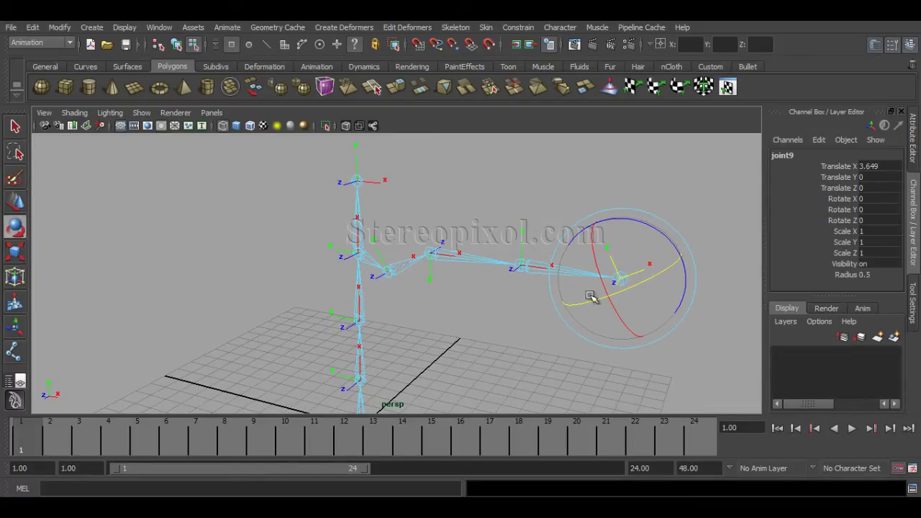
alt+middle_drag(520, 293, 455, 276)
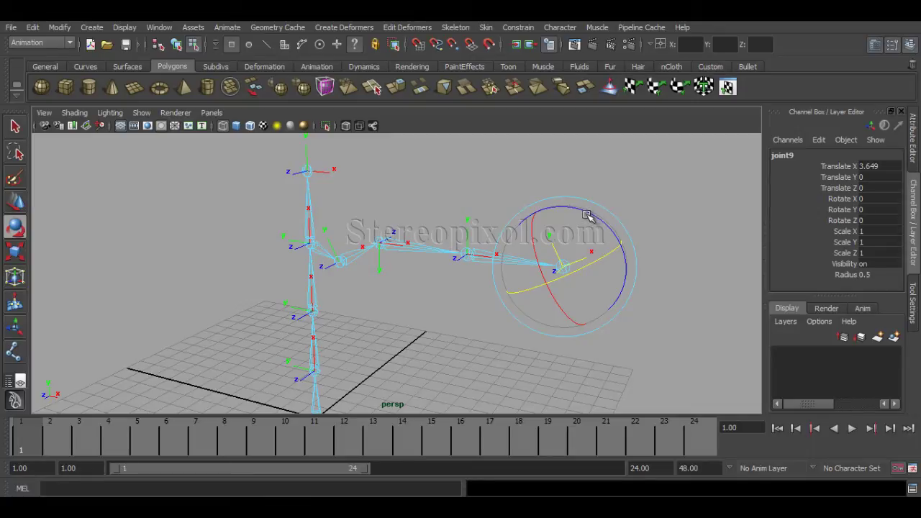
drag(590, 213, 611, 240)
key(ctrl+z)
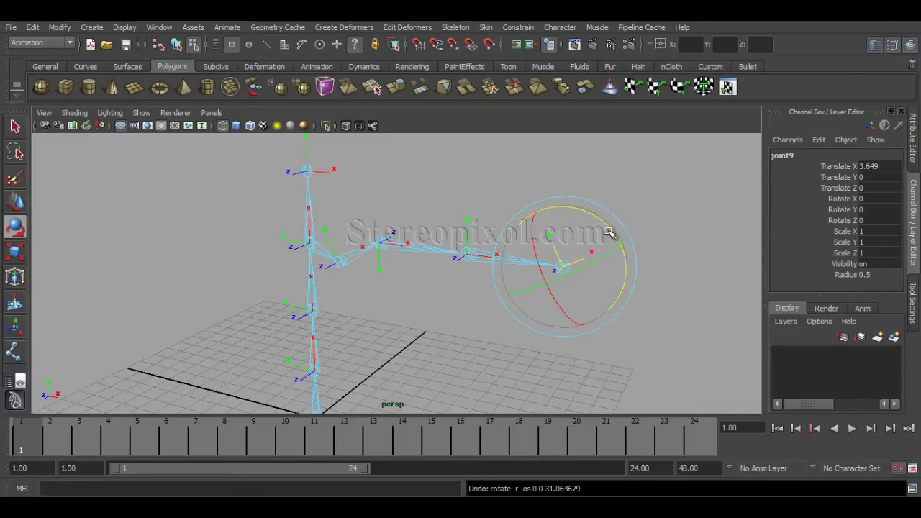
drag(590, 219, 608, 238)
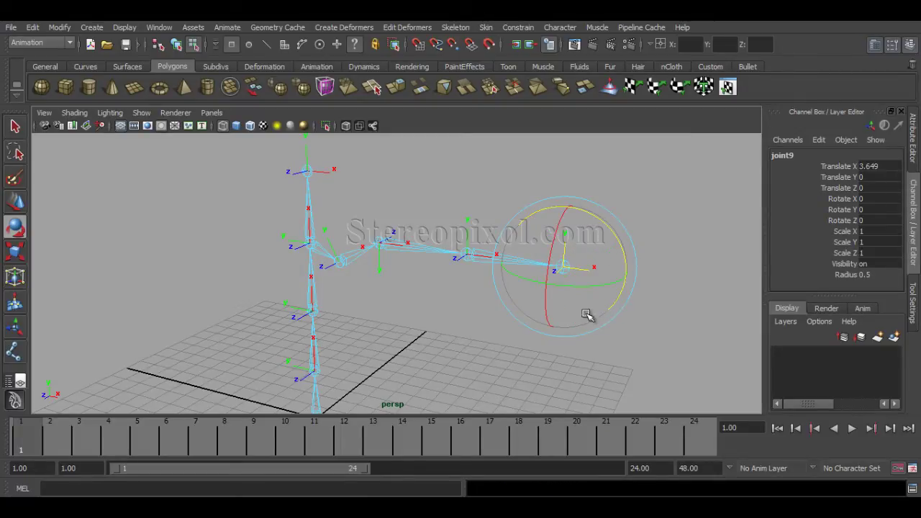
Rotate the shoulder joint's local rotation axis around X by 135, 30 and 15 degrees so its Y axis points up like the elbow's.
mouse_move(585, 314)
alt+mouse_down()
mouse_move(616, 314)
mouse_move(586, 314)
mouse_move(603, 319)
alt+mouse_up()
alt+drag(507, 313, 529, 331)
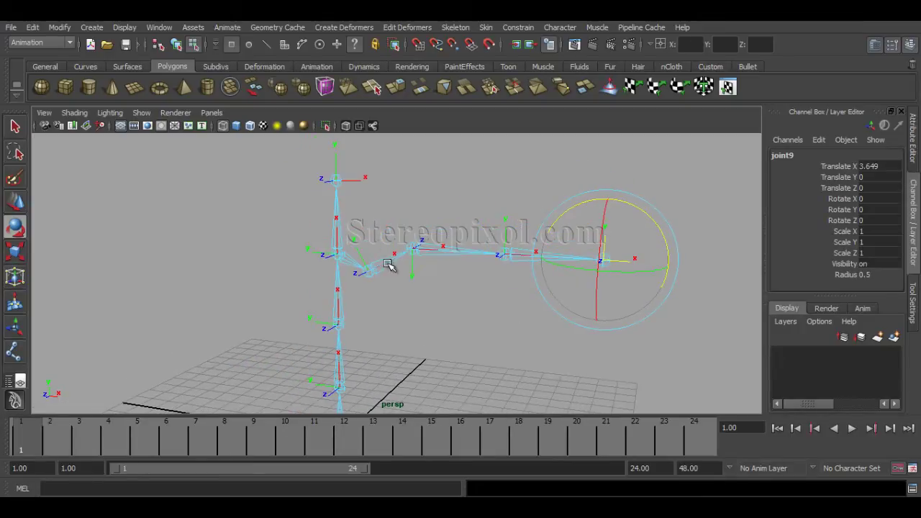
click(413, 269)
alt+drag(490, 329, 410, 225)
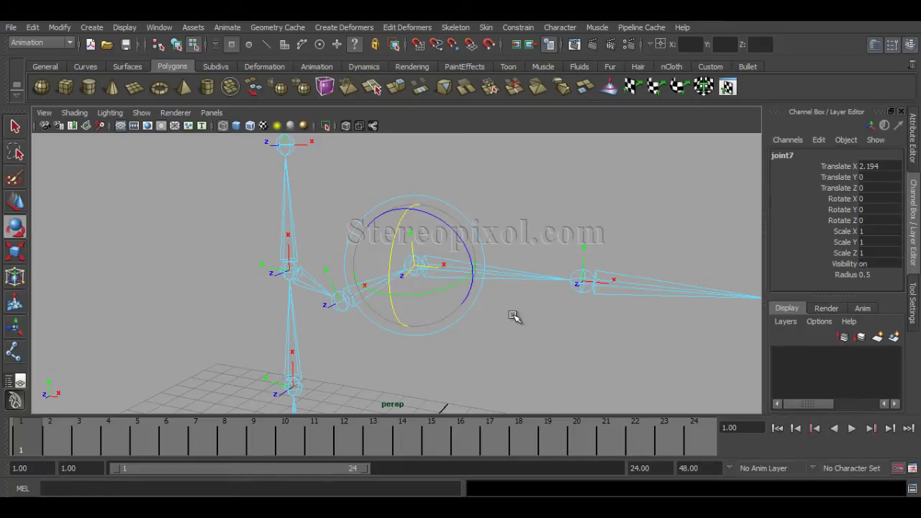
alt+drag(514, 316, 413, 315)
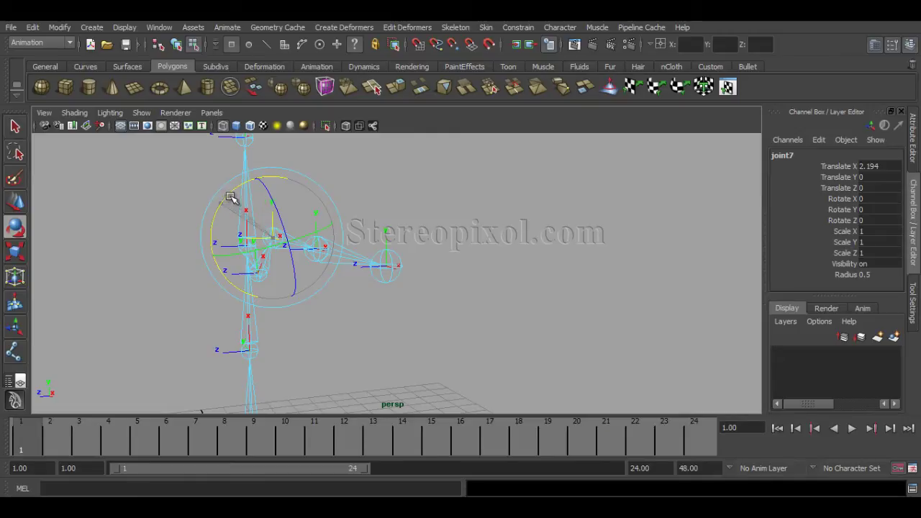
alt+drag(309, 315, 338, 316)
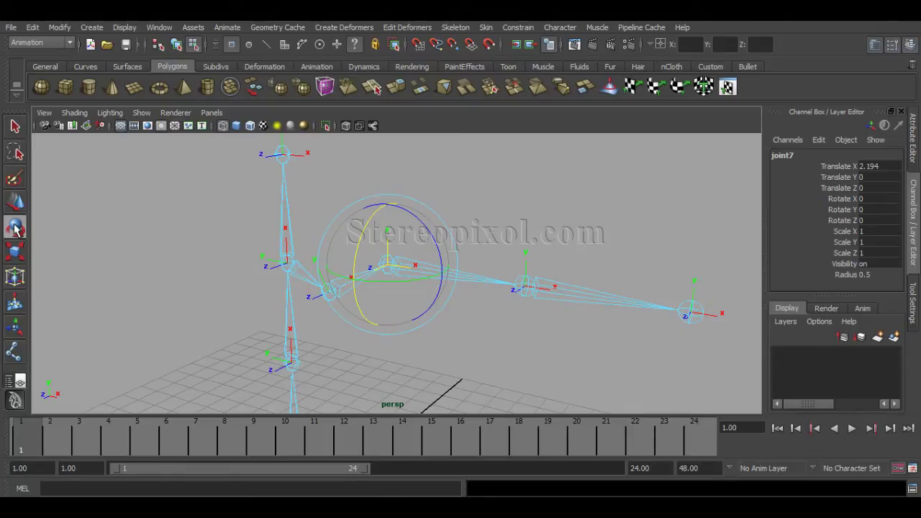
Open the Rotate tool's settings, try the Discrete rotate option, turn it off again and return to the joint's channels.
double_click(15, 228)
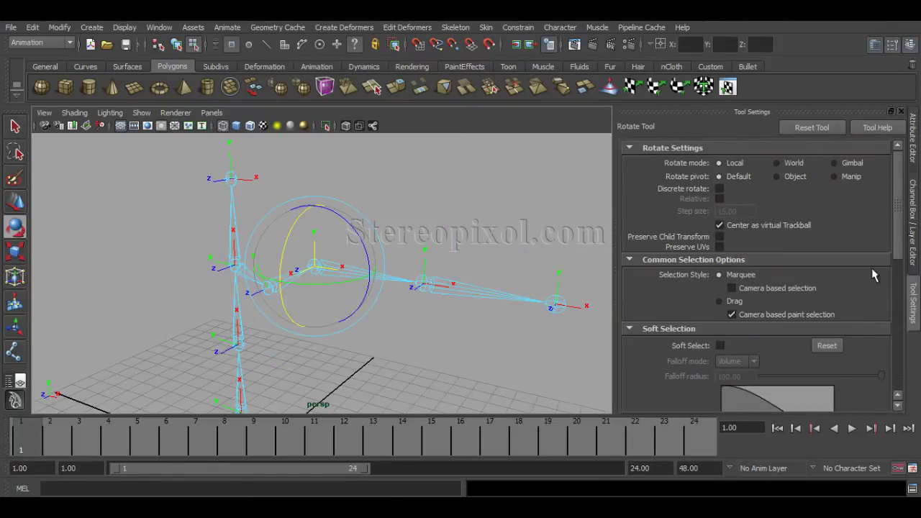
mouse_move(898, 220)
mouse_down()
mouse_move(906, 350)
mouse_move(905, 212)
mouse_up()
click(721, 189)
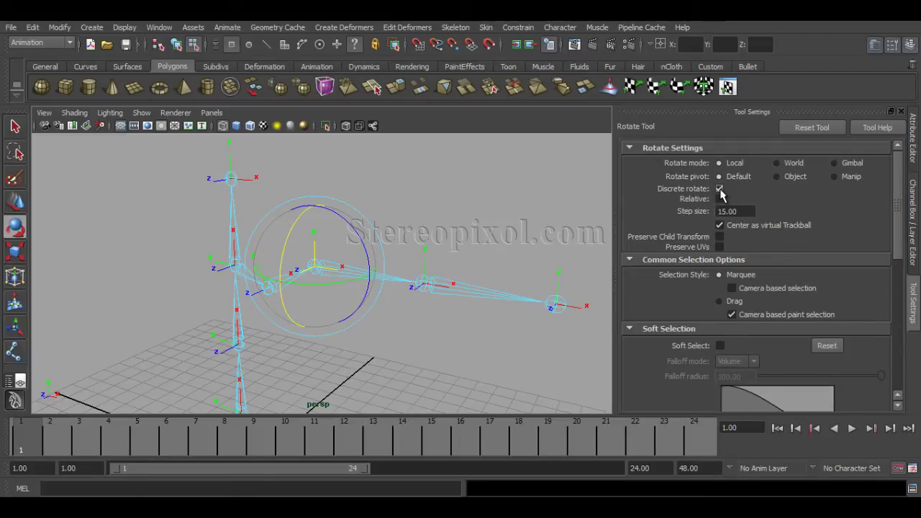
click(720, 189)
key(j)
click(720, 189)
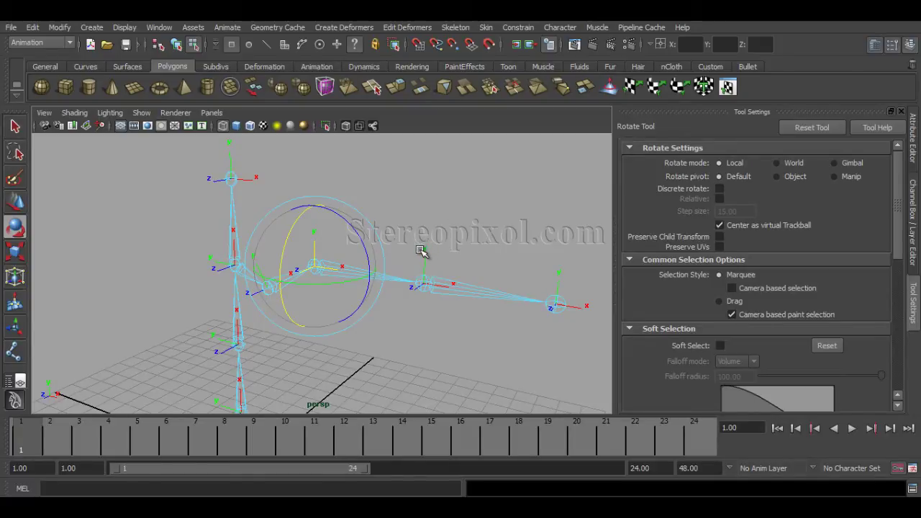
key(ctrl+a)
key(ctrl+a)
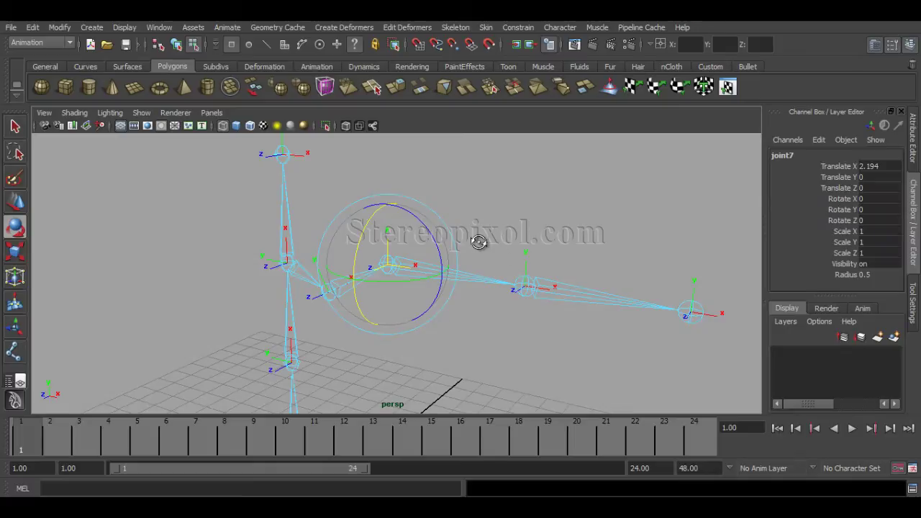
Review the rotate commands logged for the shoulder joint's rotation axis in the Script Editor and close it.
alt+drag(479, 240, 515, 248)
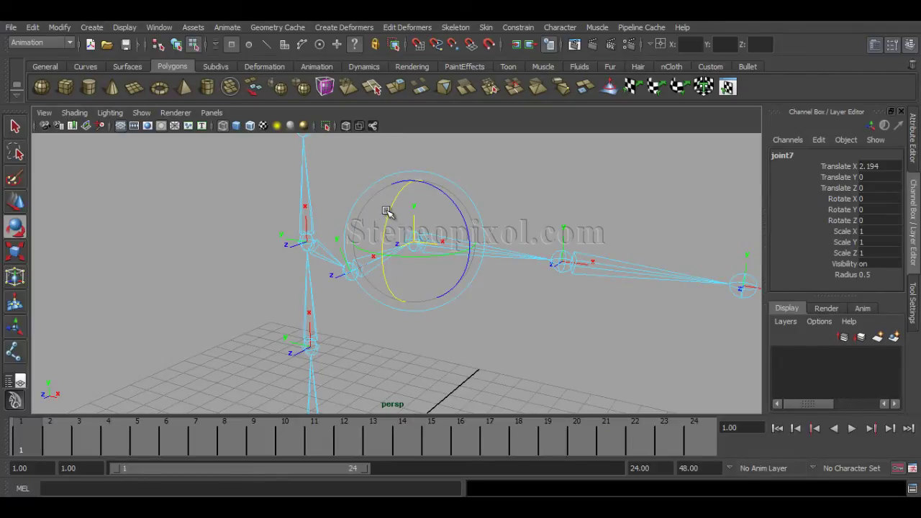
click(911, 489)
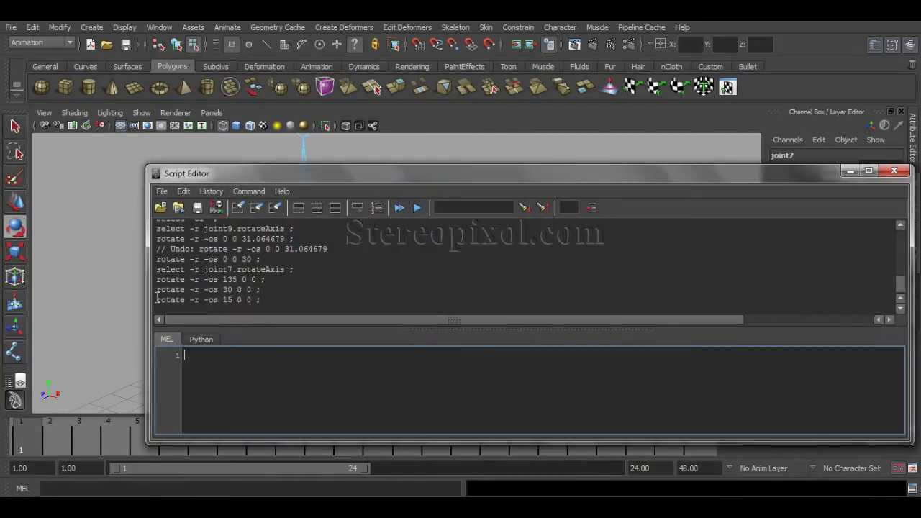
drag(157, 299, 264, 301)
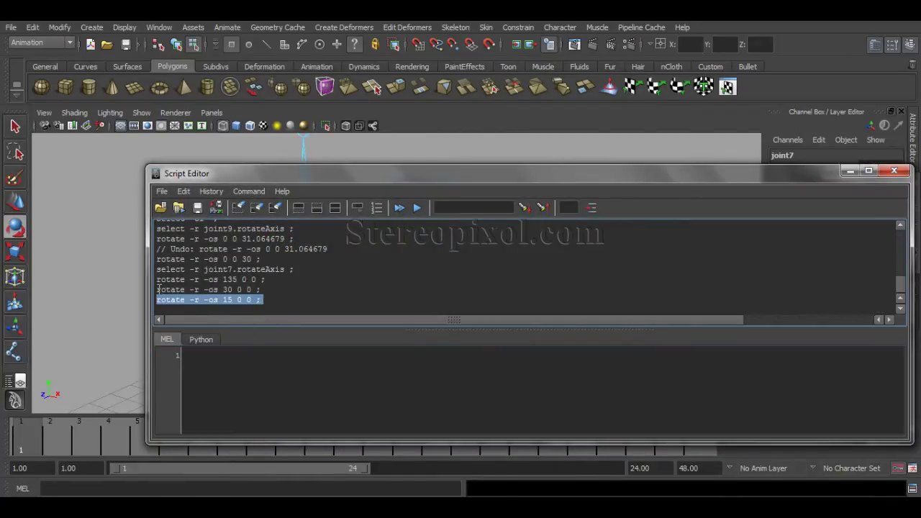
drag(157, 289, 262, 289)
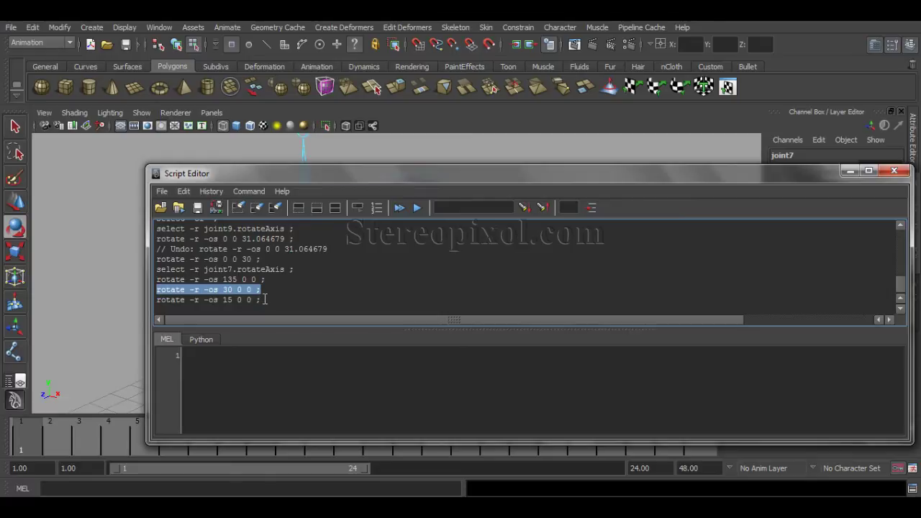
shift+click(265, 299)
click(392, 314)
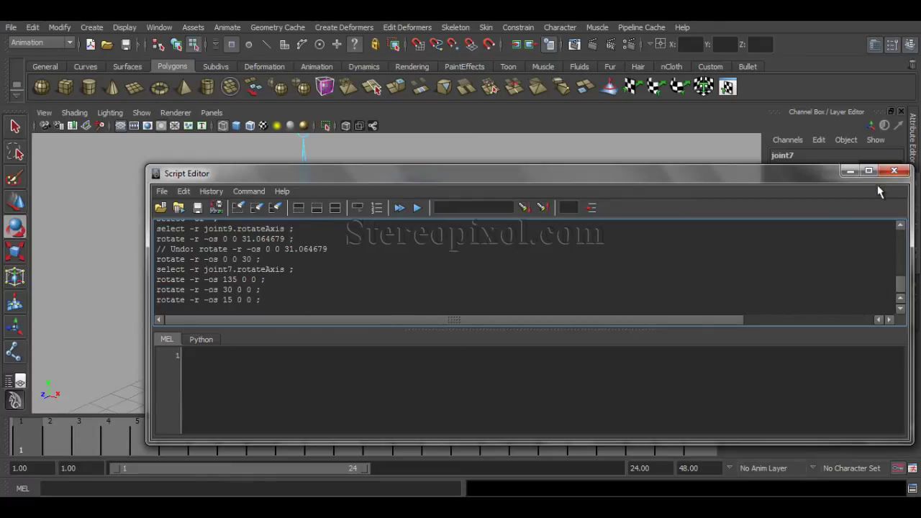
click(893, 172)
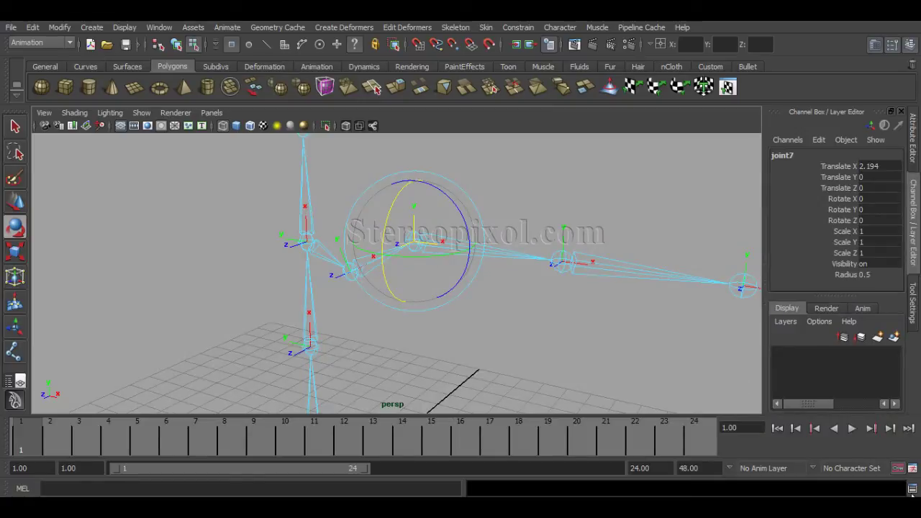
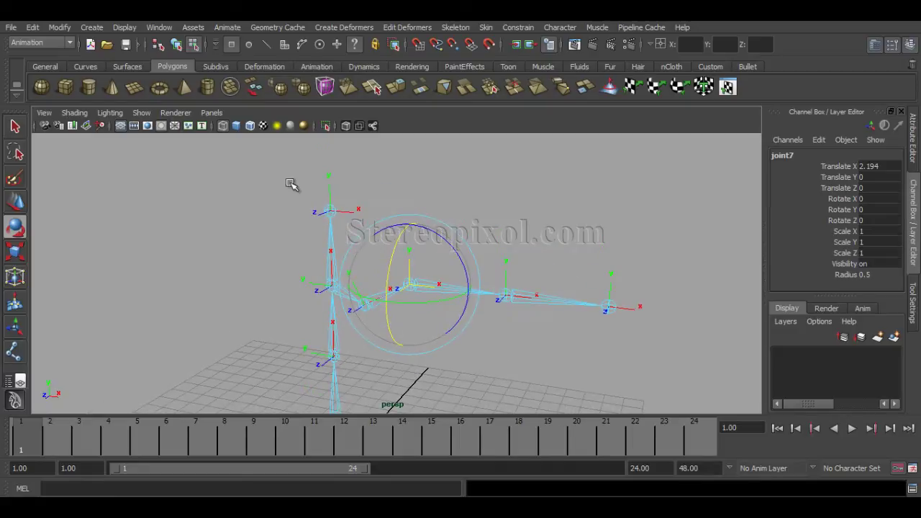
Undo the manual rotations of the shoulder joint's local rotation axis.
click(520, 207)
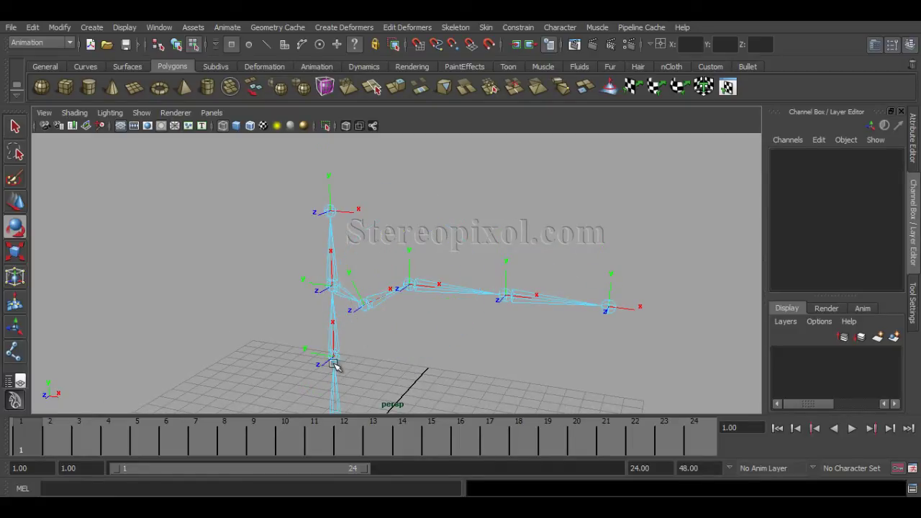
click(177, 46)
alt+middle_drag(409, 357, 425, 270)
alt+right_drag(425, 270, 413, 288)
alt+middle_drag(360, 267, 361, 296)
alt+drag(361, 296, 434, 317)
key(ctrl+z)
key(ctrl+z)
key(ctrl+z)
key(ctrl+z)
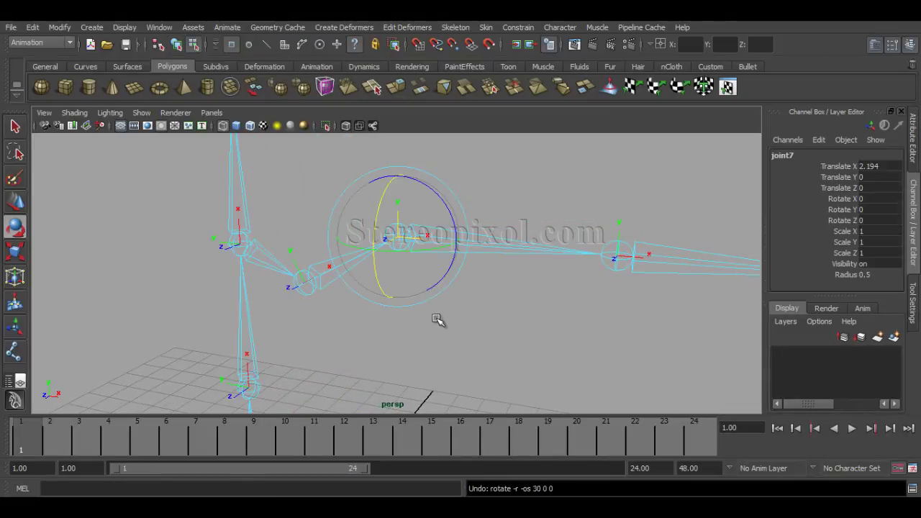
Return to object selection mode and select the shoulder joint to view its local axes up close.
alt+right_drag(510, 318, 338, 330)
alt+middle_drag(339, 330, 350, 319)
click(177, 46)
alt+middle_drag(292, 270, 285, 280)
alt+right_drag(286, 280, 503, 290)
alt+middle_drag(444, 298, 424, 324)
click(460, 278)
alt+drag(497, 325, 432, 326)
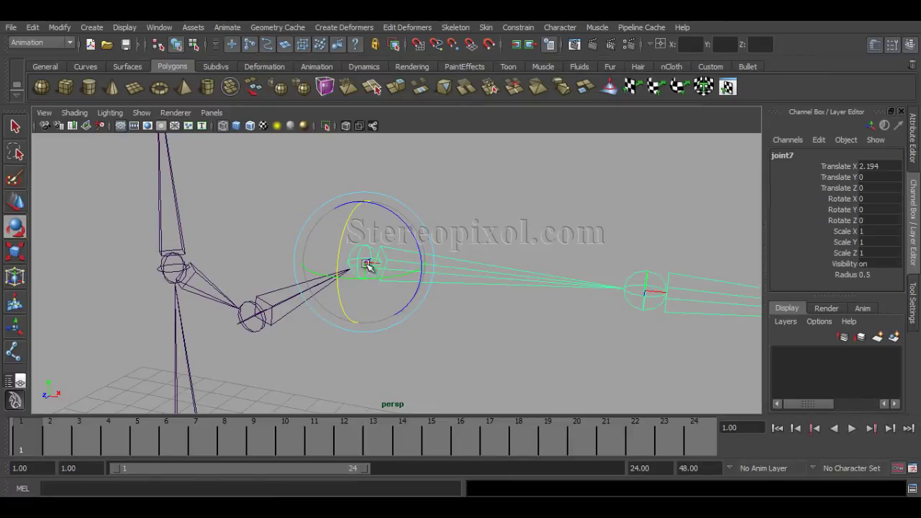
Apply Orient Joint to the shoulder joint with primary axis X, secondary axis Y and secondary world orientation +Y.
click(455, 28)
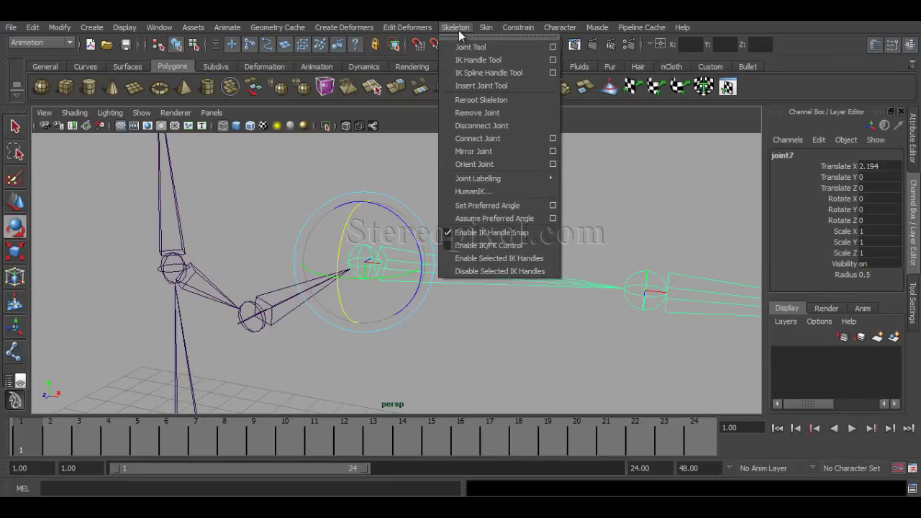
click(552, 165)
drag(606, 108, 660, 94)
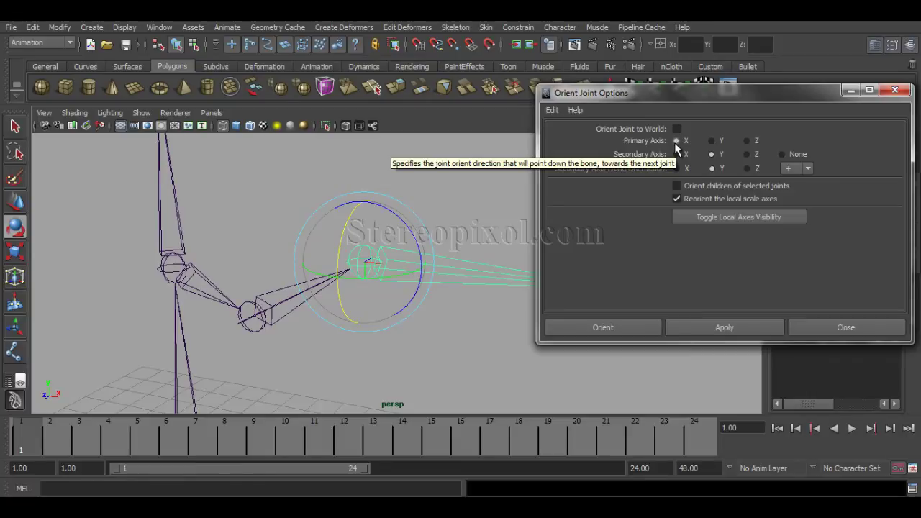
drag(704, 95, 703, 31)
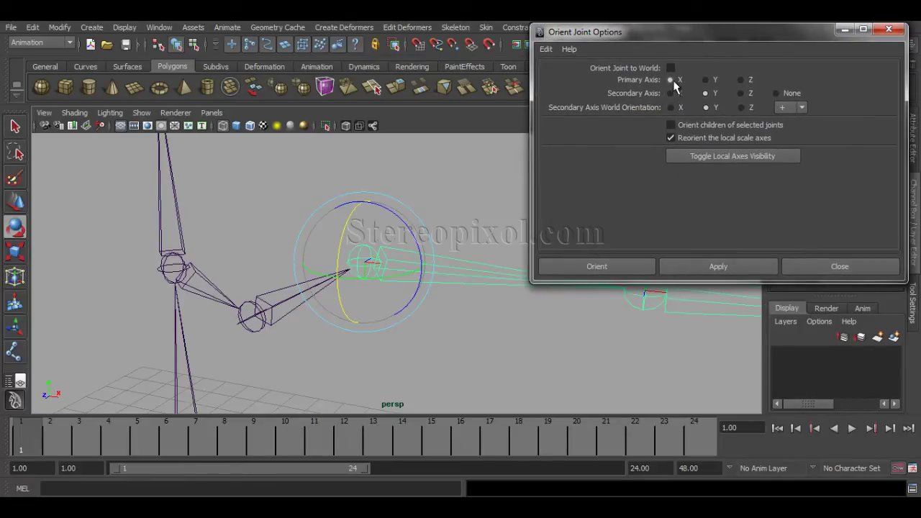
alt+middle_drag(431, 294, 377, 314)
click(716, 266)
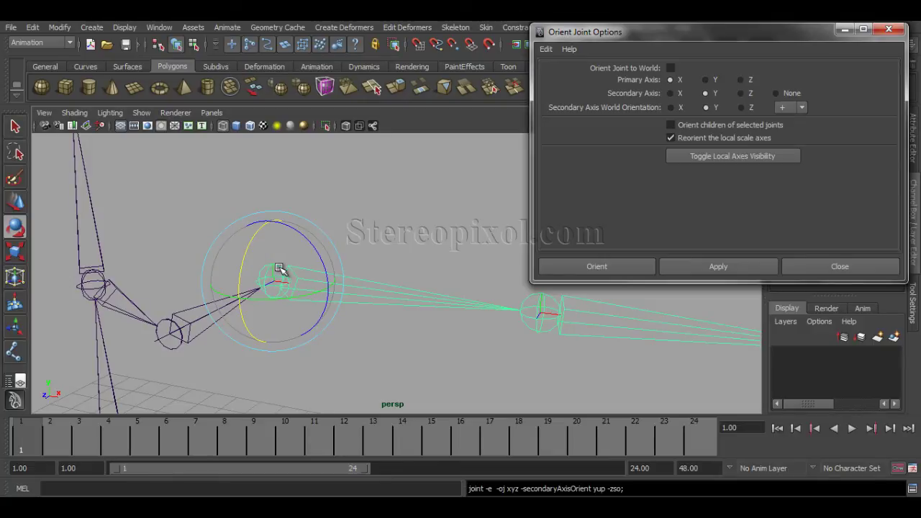
Reapply Orient Joint to the shoulder joint with orienting the children of selected joints enabled.
alt+middle_drag(510, 347, 405, 328)
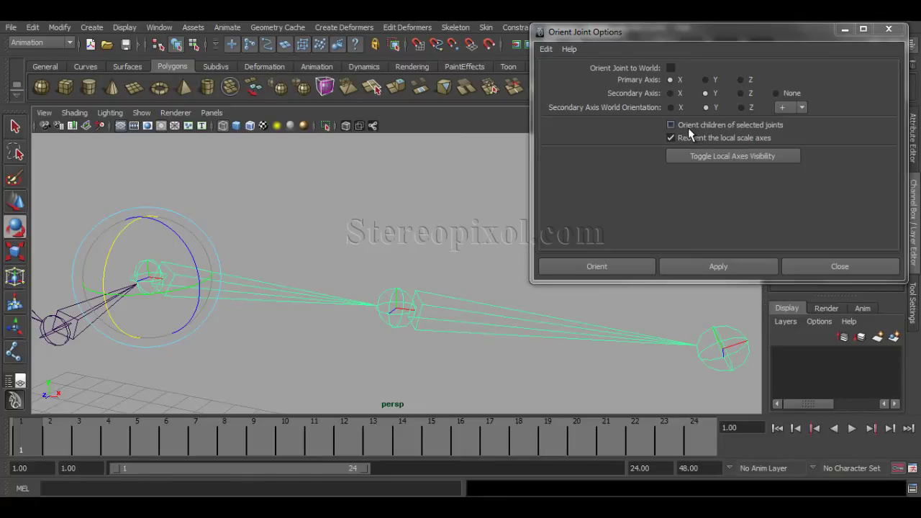
alt+middle_drag(463, 334, 454, 335)
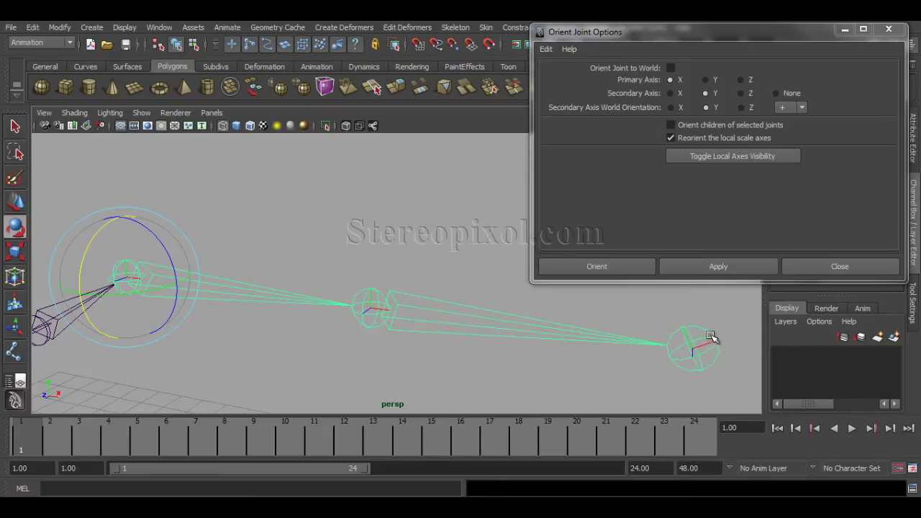
click(673, 126)
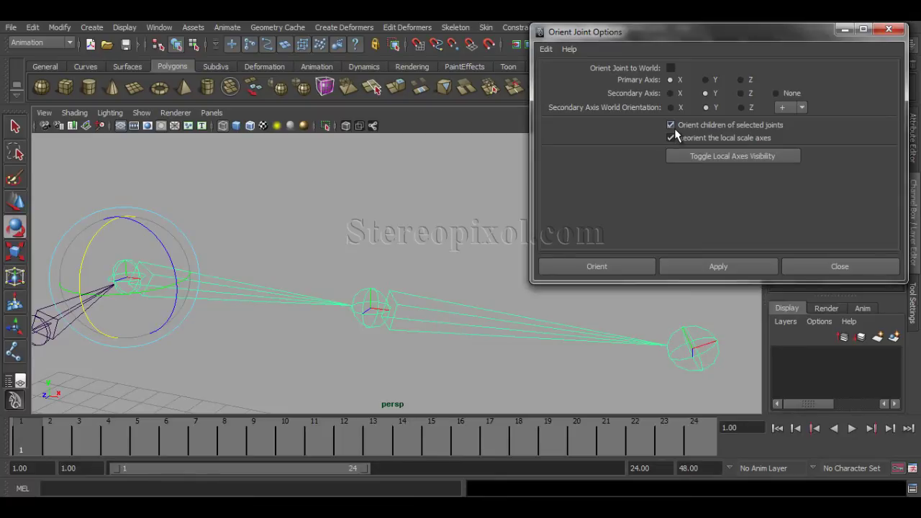
click(701, 267)
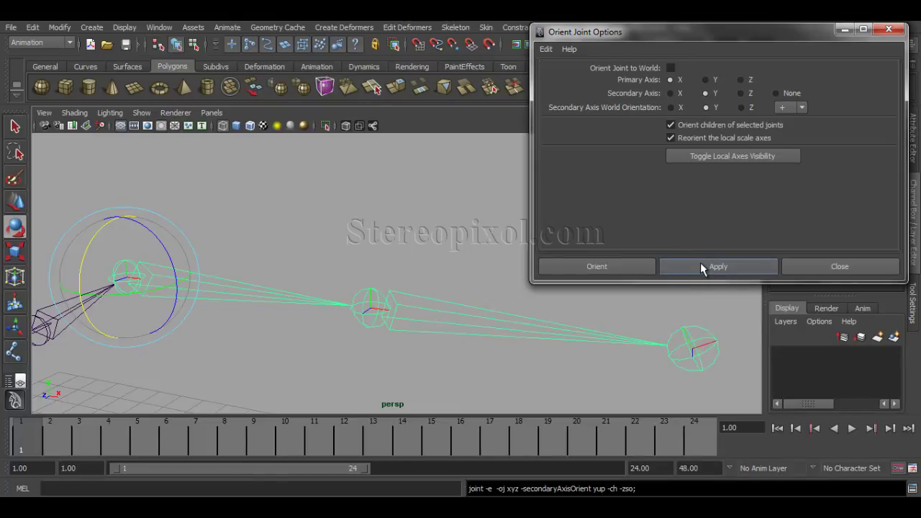
Select the arm's end joint and apply Orient Joint to World to it.
alt+middle_drag(672, 362, 651, 358)
alt+right_drag(651, 356, 559, 353)
alt+middle_drag(559, 353, 556, 357)
click(557, 336)
alt+right_drag(625, 386, 597, 373)
alt+drag(599, 374, 602, 379)
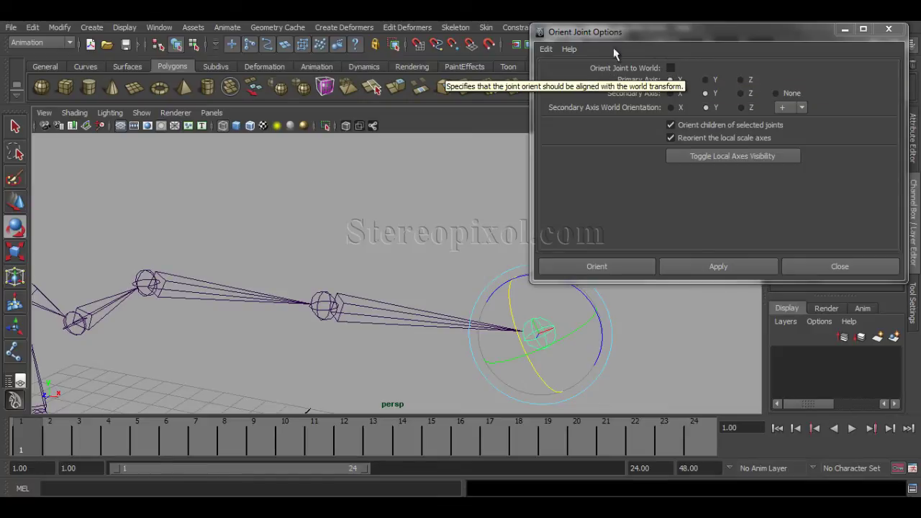
click(671, 68)
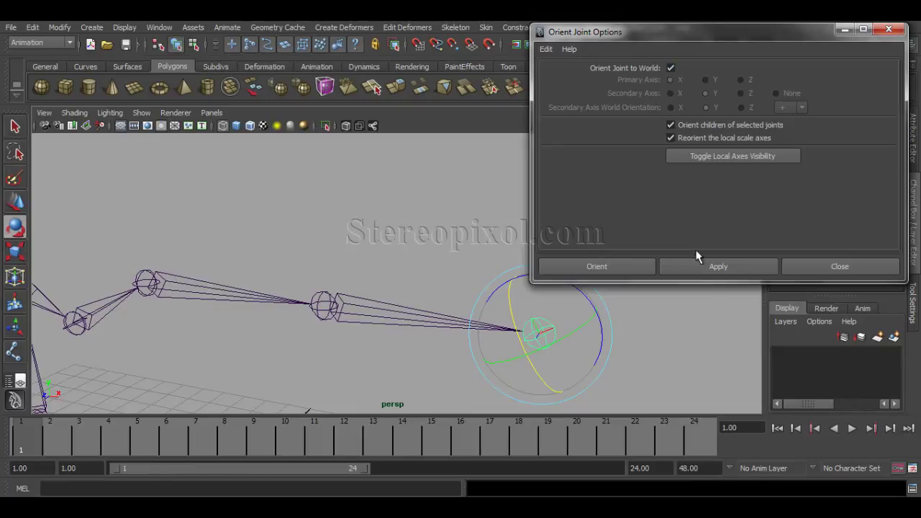
click(709, 267)
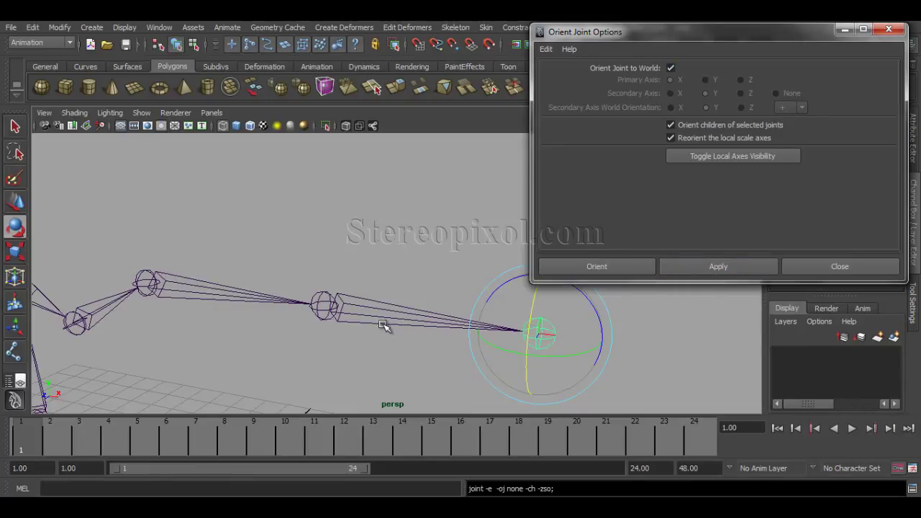
Select the elbow and shoulder joints in turn and compare their local axes along the arm.
click(326, 301)
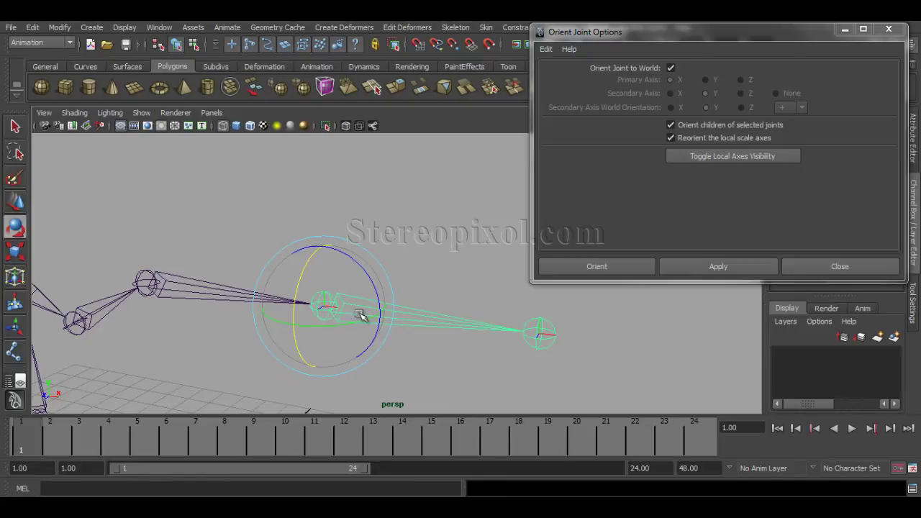
alt+middle_drag(199, 218, 296, 241)
alt+drag(296, 241, 277, 336)
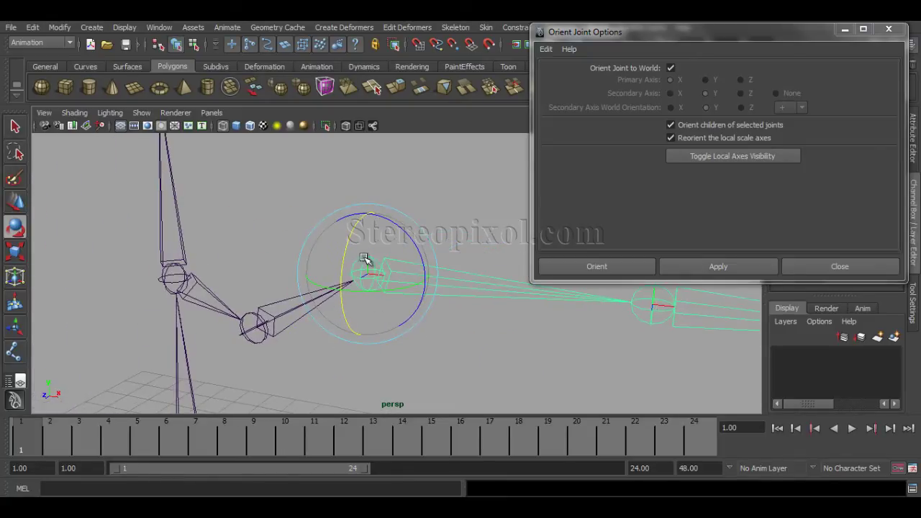
alt+drag(365, 304, 267, 343)
Try Orient Joint to World on the clavicle joint and its children, undo it and reselect the shoulder joint.
click(233, 347)
alt+drag(438, 333, 353, 348)
alt+middle_drag(353, 348, 328, 347)
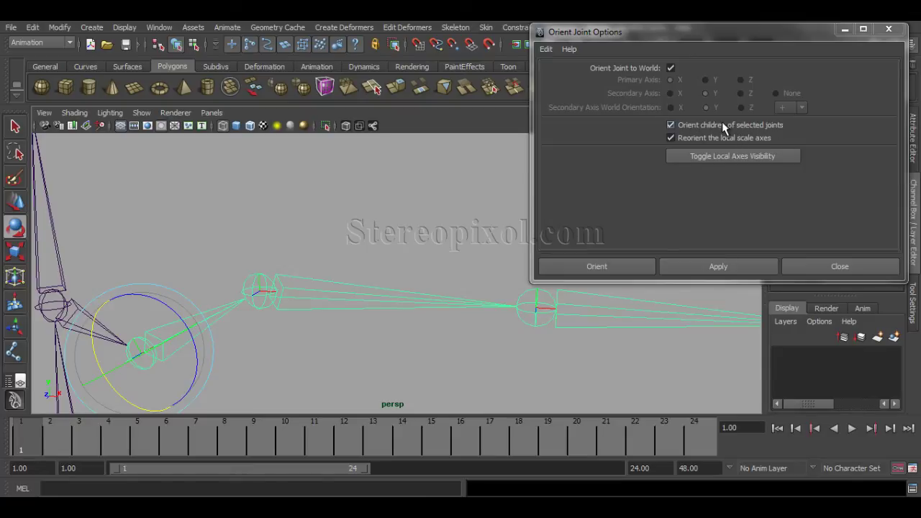
click(686, 269)
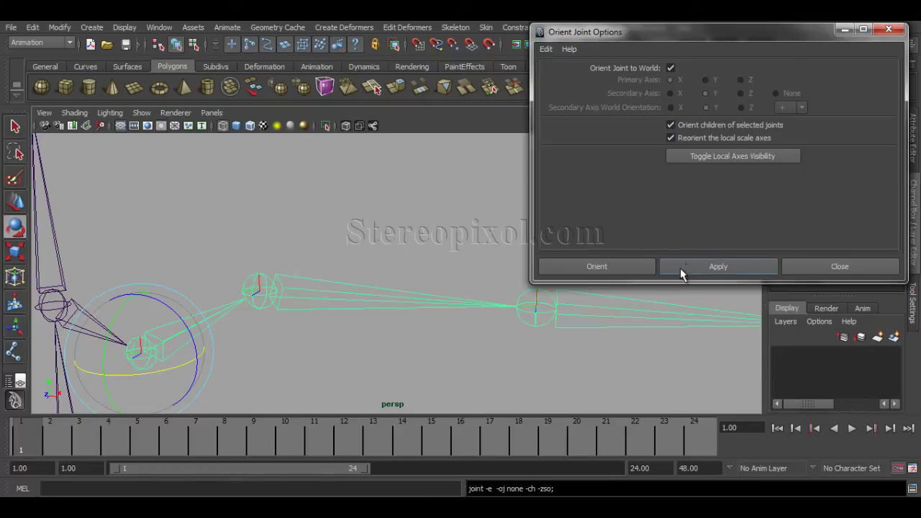
alt+middle_drag(532, 321, 502, 331)
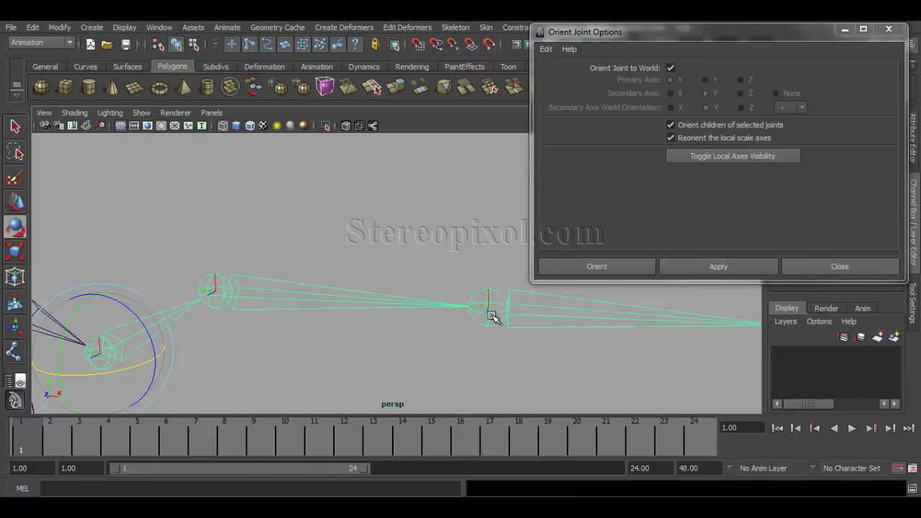
key(ctrl+z)
click(269, 277)
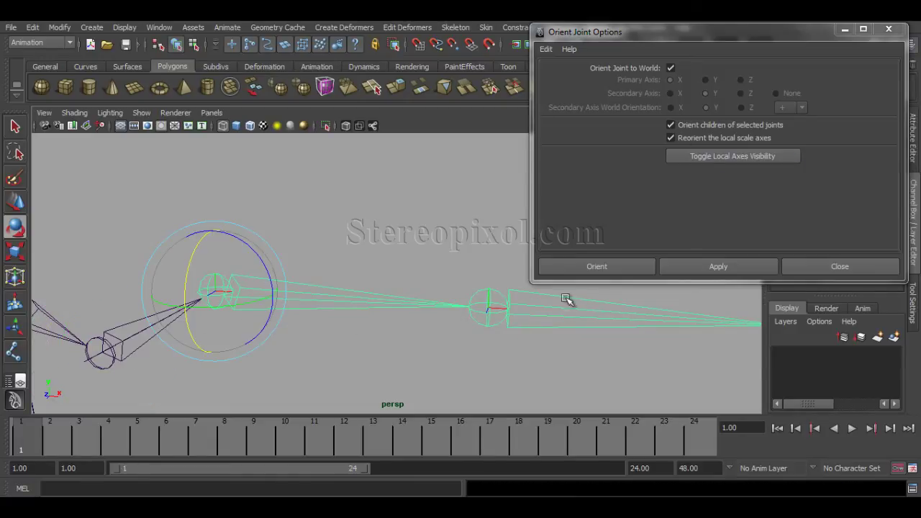
Try Orient Joint to World on the shoulder joint and its children, undo it and return the selection to the clavicle joint.
click(718, 268)
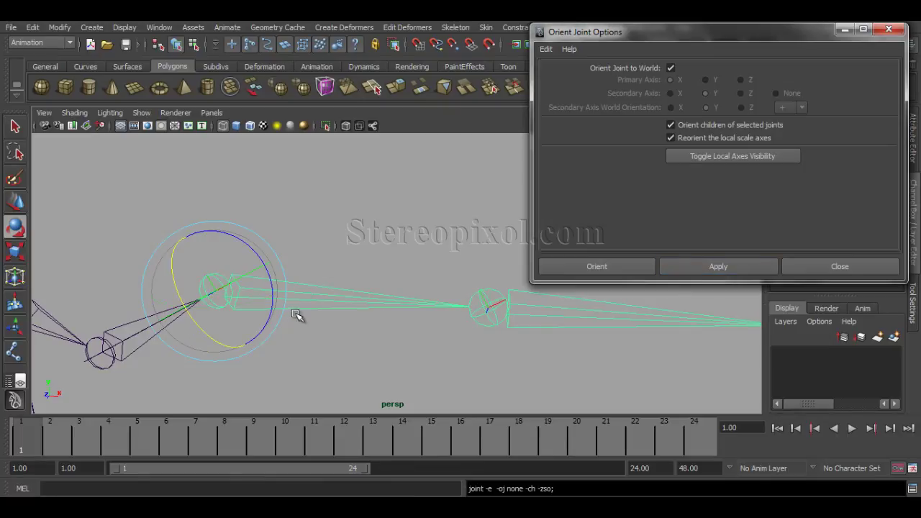
alt+right_drag(628, 340, 439, 335)
alt+middle_drag(521, 335, 466, 335)
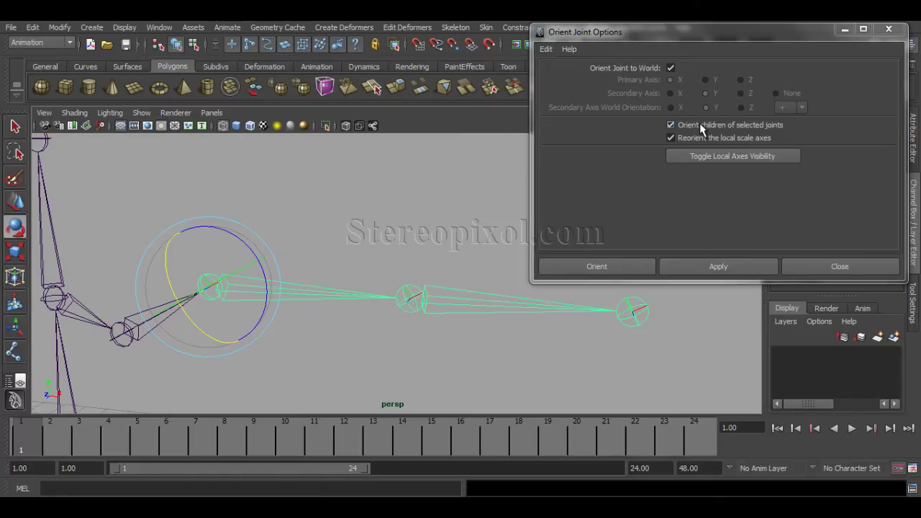
key(ctrl+z)
key(ctrl+z)
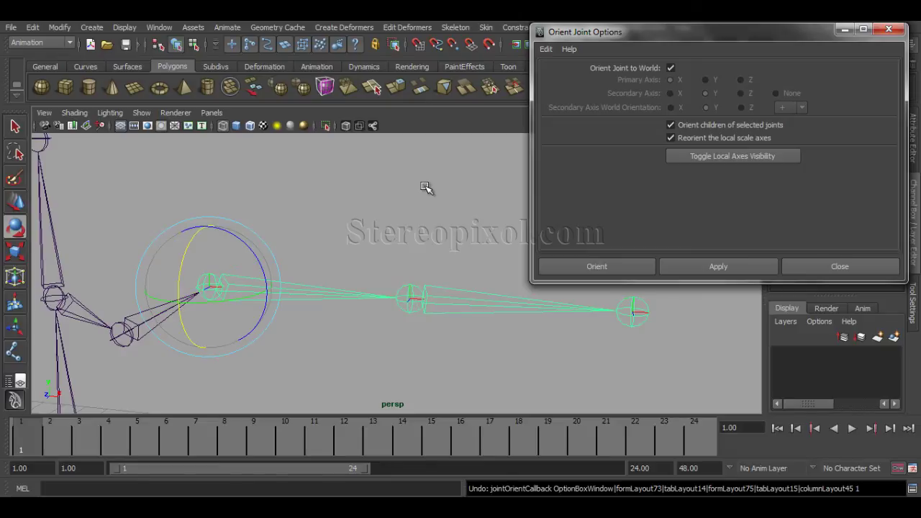
Turn off orienting children of selected joints, try Orient Joint to World on the clavicle joint and undo it.
click(730, 127)
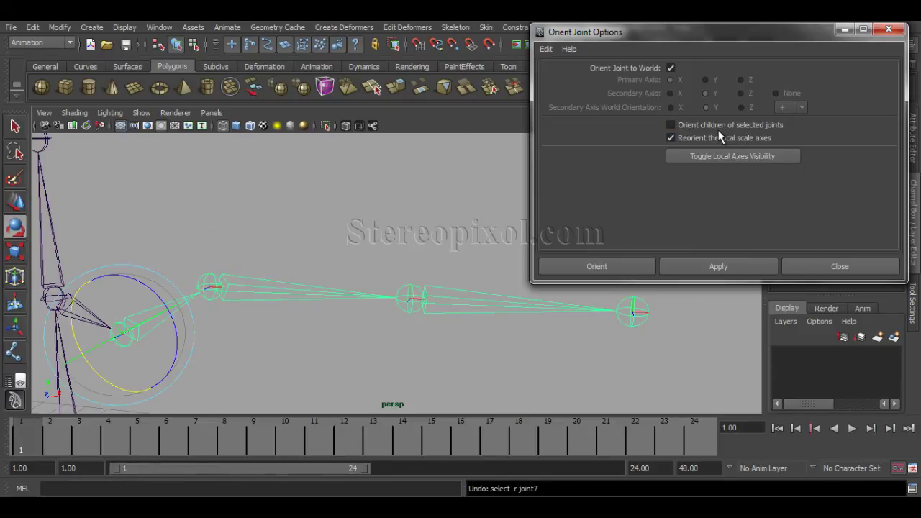
click(698, 267)
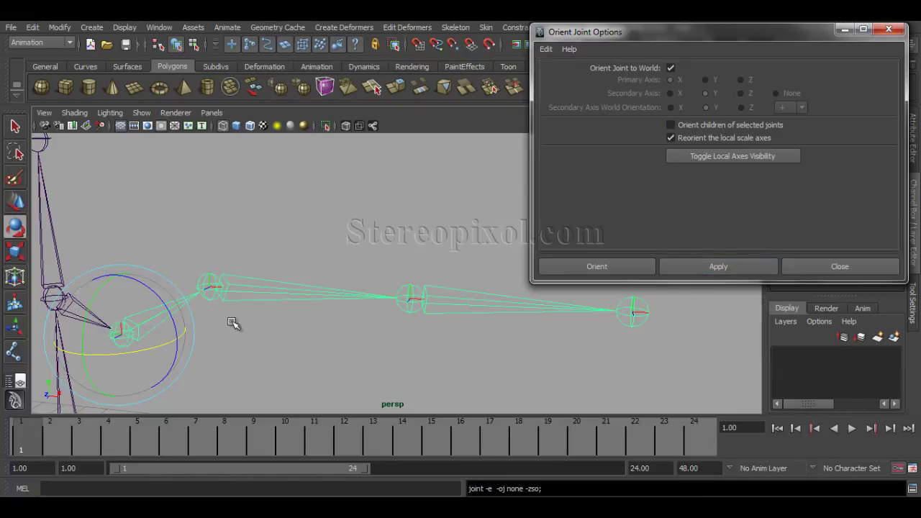
alt+middle_drag(230, 323, 258, 322)
key(ctrl+z)
Apply Orient Joint to World to the shoulder joint alone and inspect its local axes.
drag(281, 264, 293, 310)
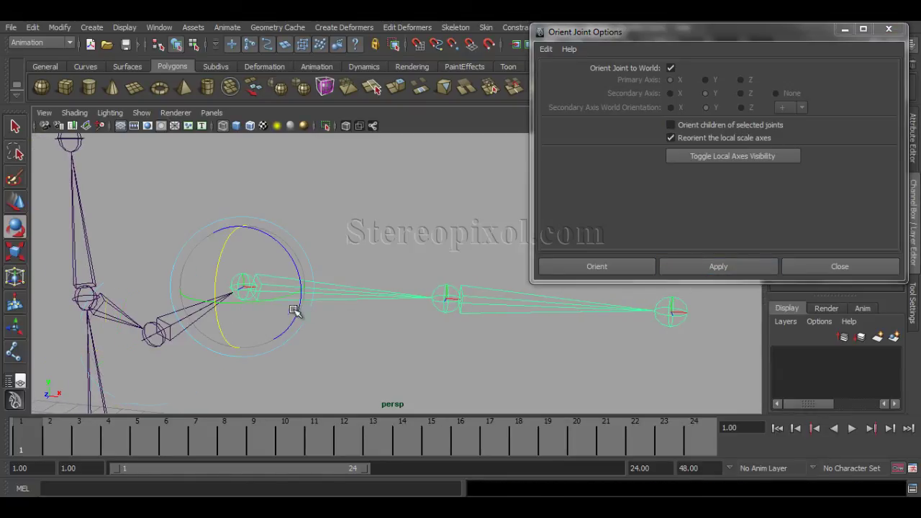
click(703, 271)
alt+middle_drag(315, 240, 364, 234)
click(400, 229)
alt+middle_drag(333, 272, 345, 300)
alt+drag(347, 302, 387, 233)
click(386, 232)
alt+drag(346, 339, 375, 304)
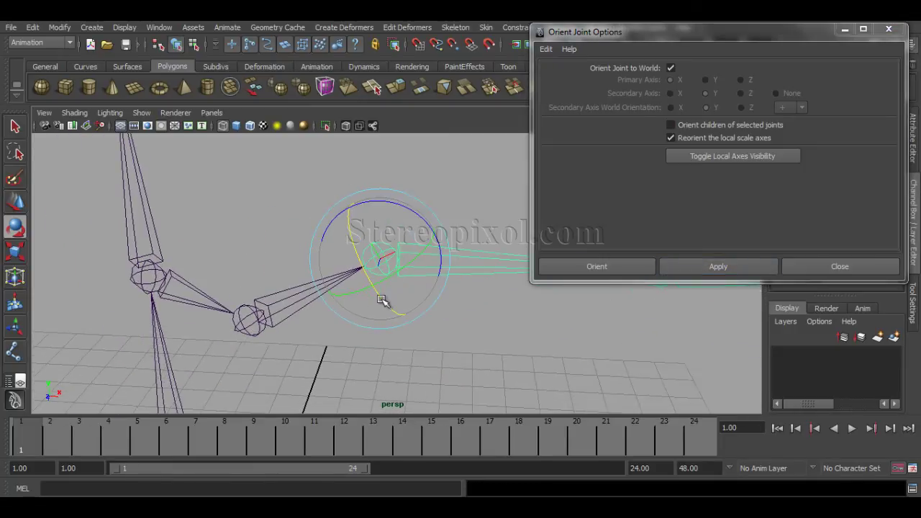
Compare with the clavicle joint, then orient the shoulder joint with Orient Joint to World off, primary axis X and secondary axis Y.
drag(240, 285, 271, 346)
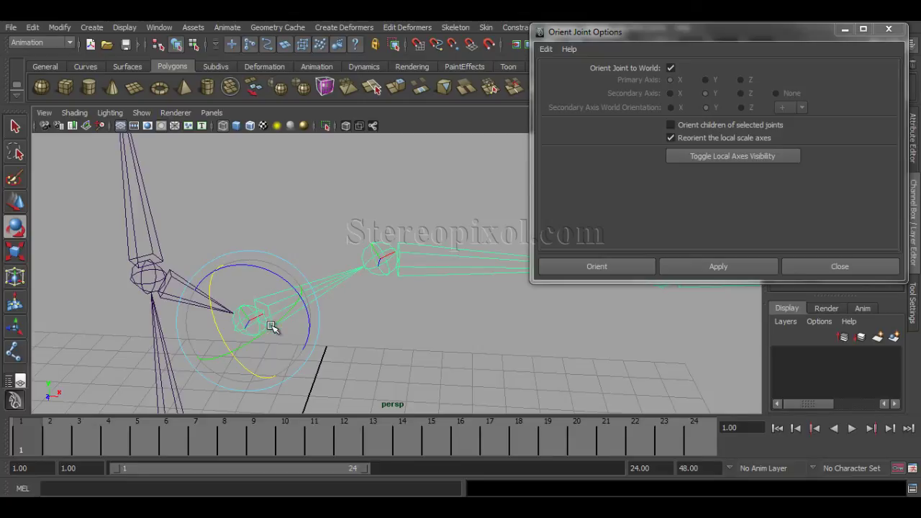
alt+drag(353, 309, 398, 331)
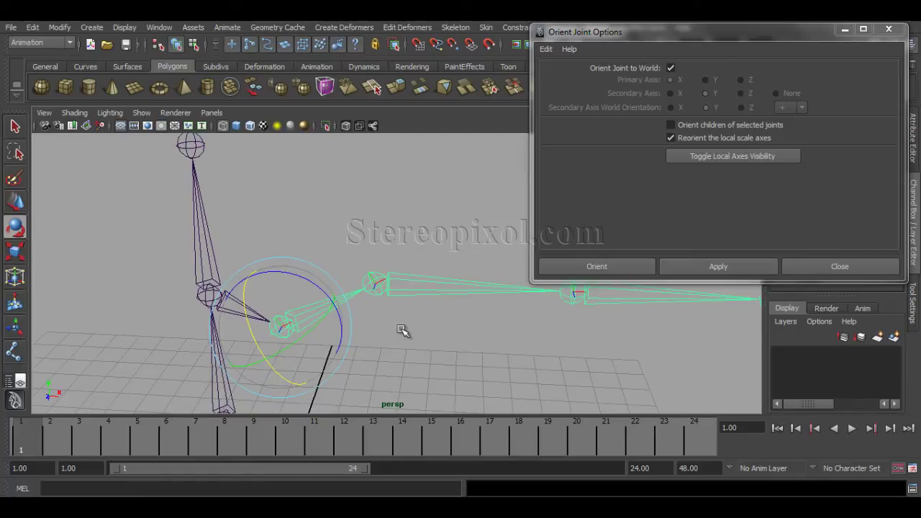
alt+middle_drag(240, 226, 516, 362)
drag(492, 350, 493, 351)
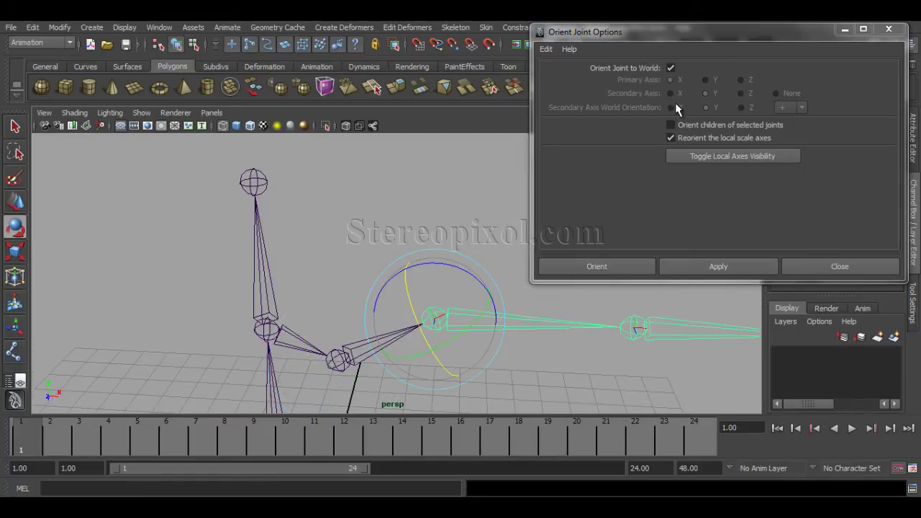
click(669, 69)
click(706, 264)
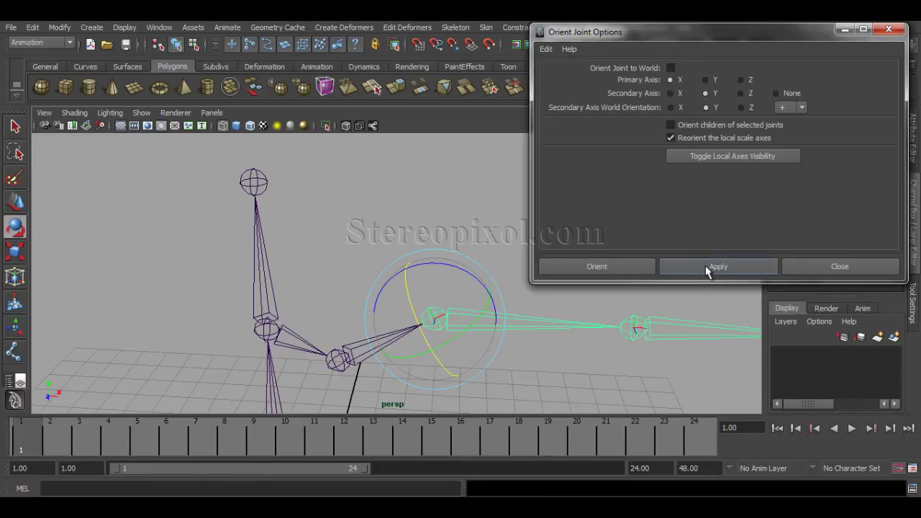
Select the spine joint where the arm branches off and examine the local axes up to the head end joint.
click(283, 195)
click(253, 181)
alt+middle_drag(277, 186, 370, 219)
alt+middle_drag(452, 249, 462, 202)
drag(328, 283, 377, 302)
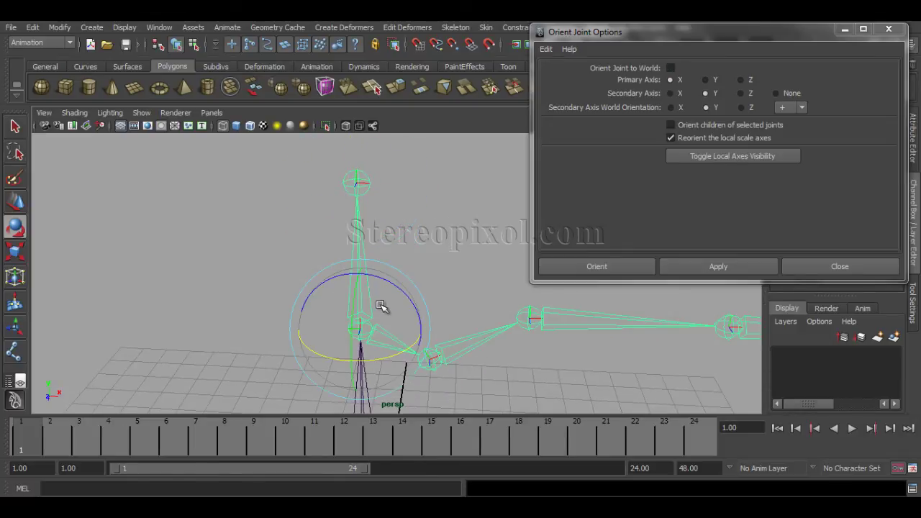
alt+middle_drag(416, 256, 416, 253)
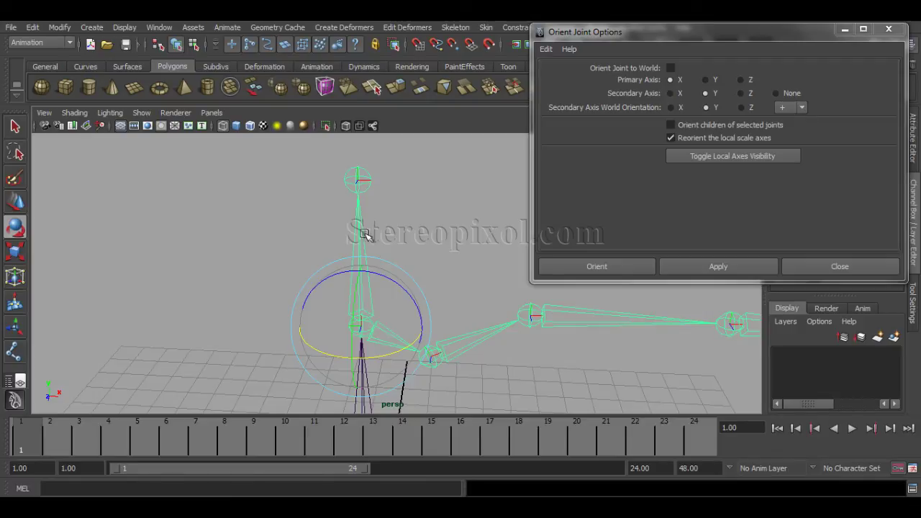
alt+drag(400, 213, 346, 307)
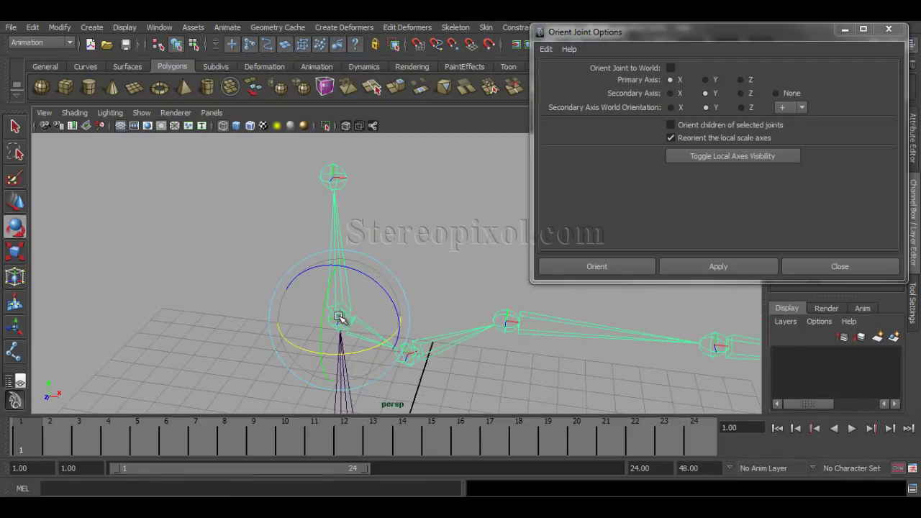
Turn Orient Joint to World back on and apply it to the end joint at the top of the spine chain.
click(670, 68)
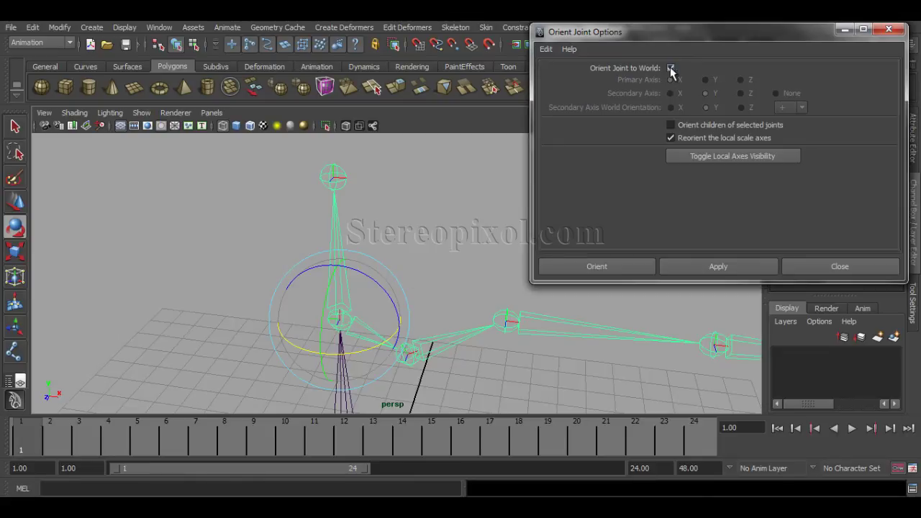
click(335, 176)
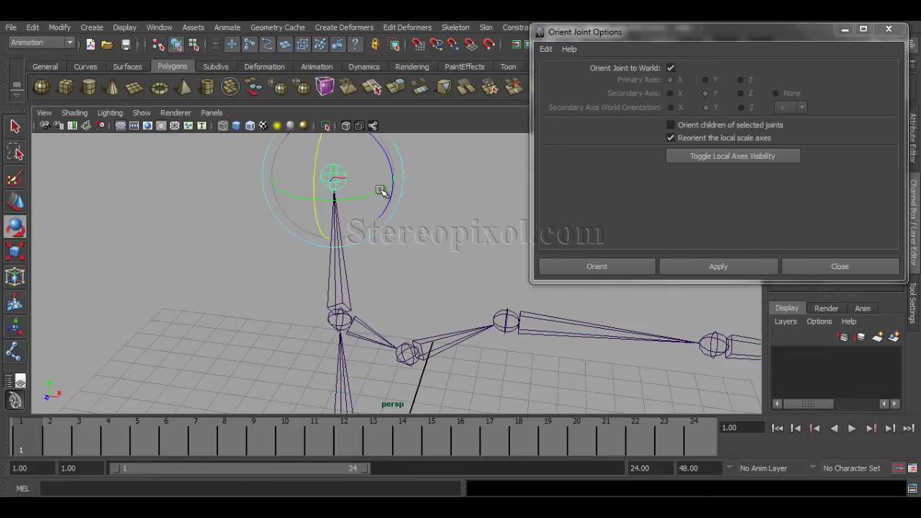
click(687, 268)
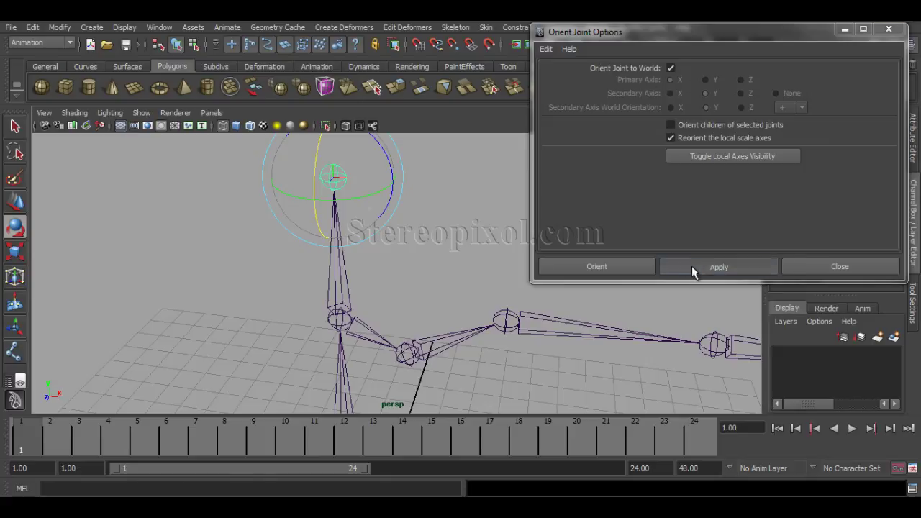
Select the spine joint at the arm branch to check the axes of its chain, and close the Orient Joint options.
click(423, 265)
drag(321, 159, 347, 191)
drag(311, 282, 347, 310)
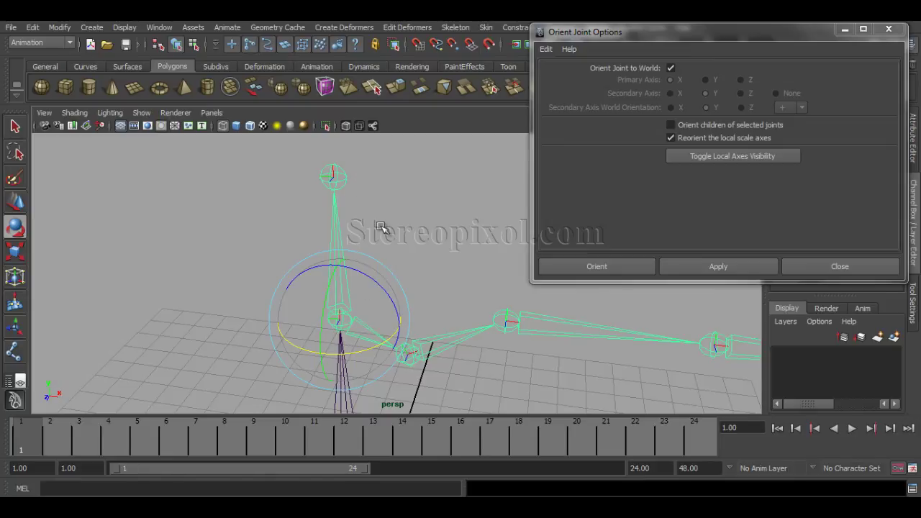
alt+drag(428, 304, 399, 337)
click(839, 266)
alt+drag(460, 267, 502, 263)
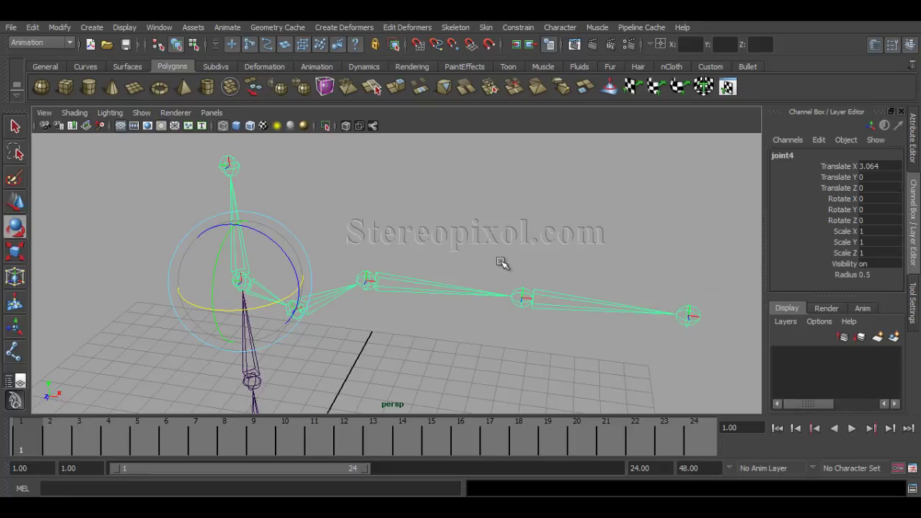